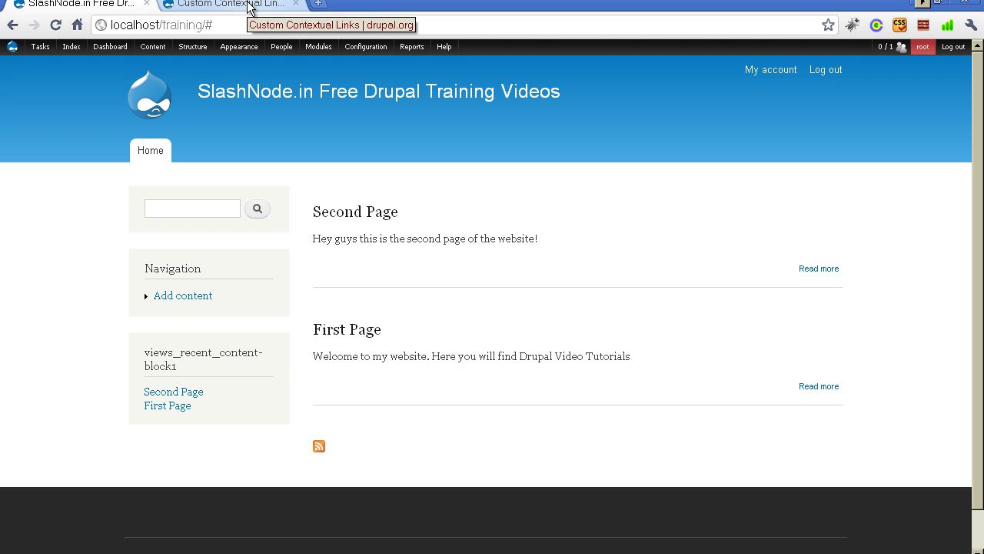
# Examine the contextual link menus of the Navigation block, the views_recent_content block and the Second Page teaser.
pyautogui.moveTo(221, 316)
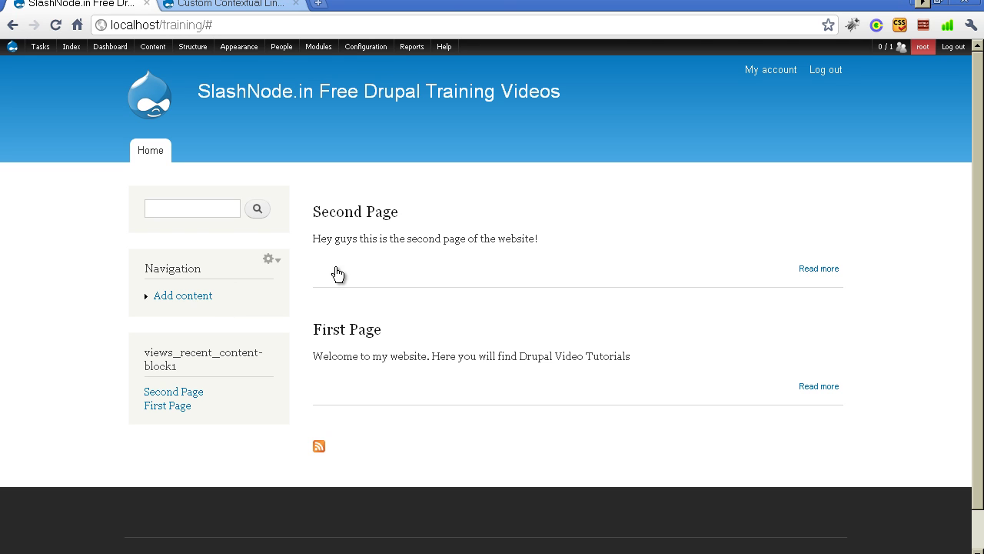
pyautogui.click(270, 259)
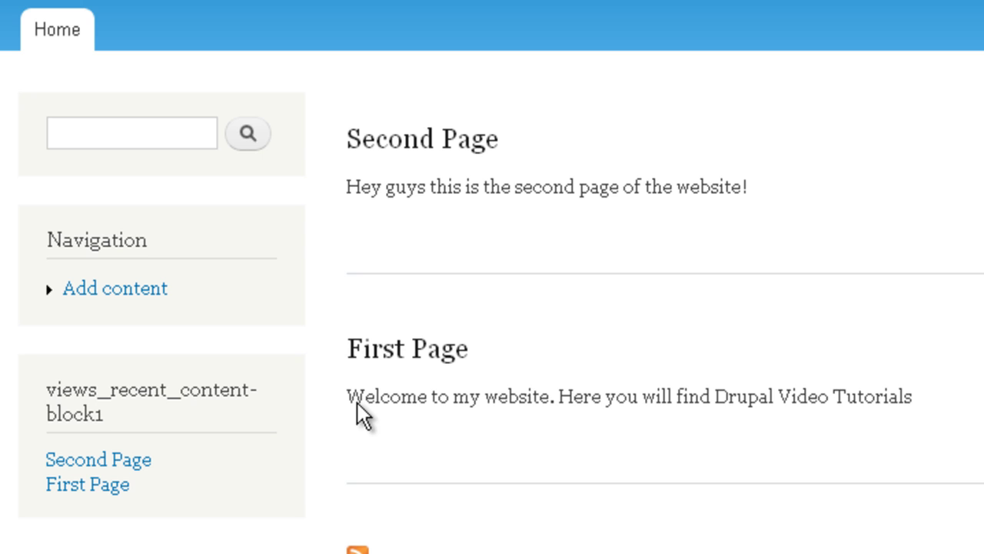
pyautogui.moveTo(295, 390)
pyautogui.moveTo(266, 382)
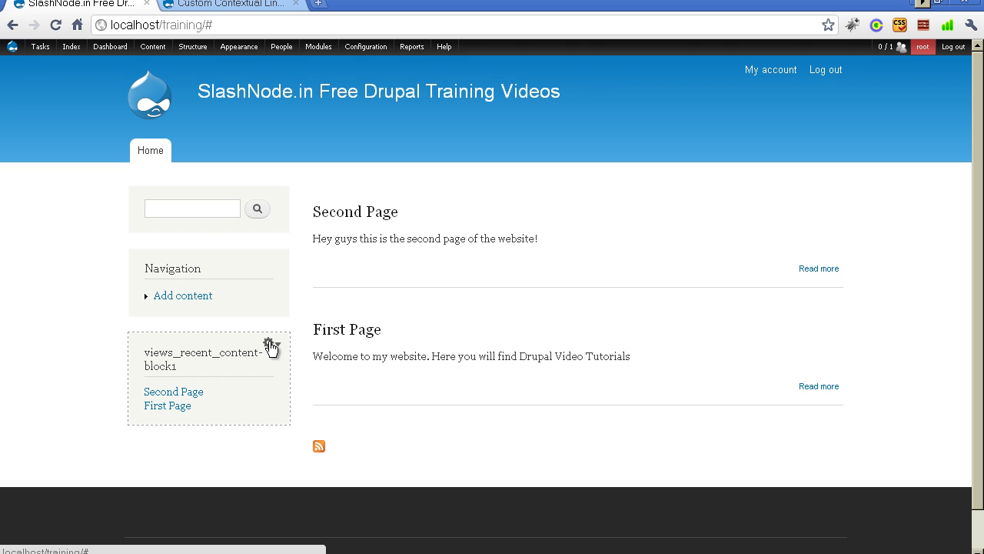
pyautogui.click(276, 347)
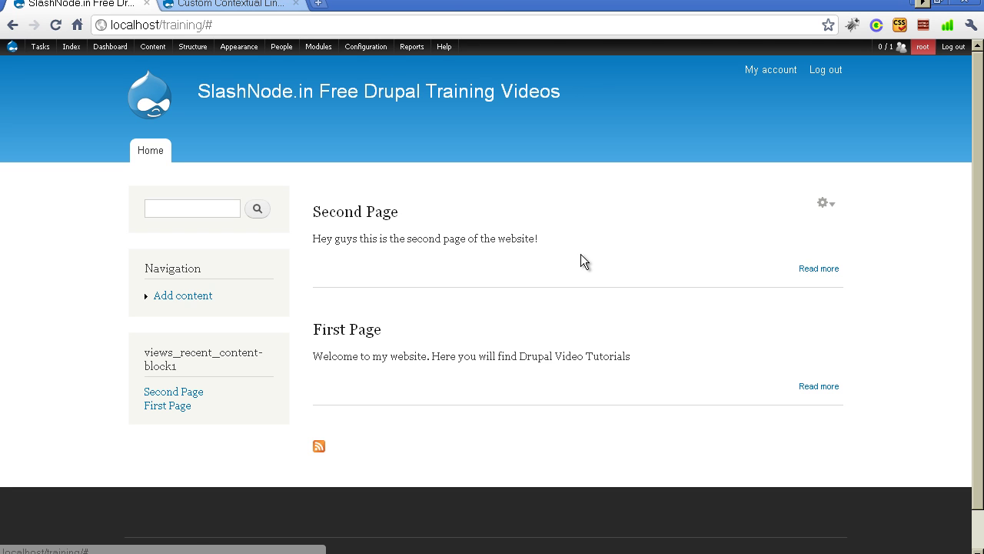
pyautogui.click(829, 206)
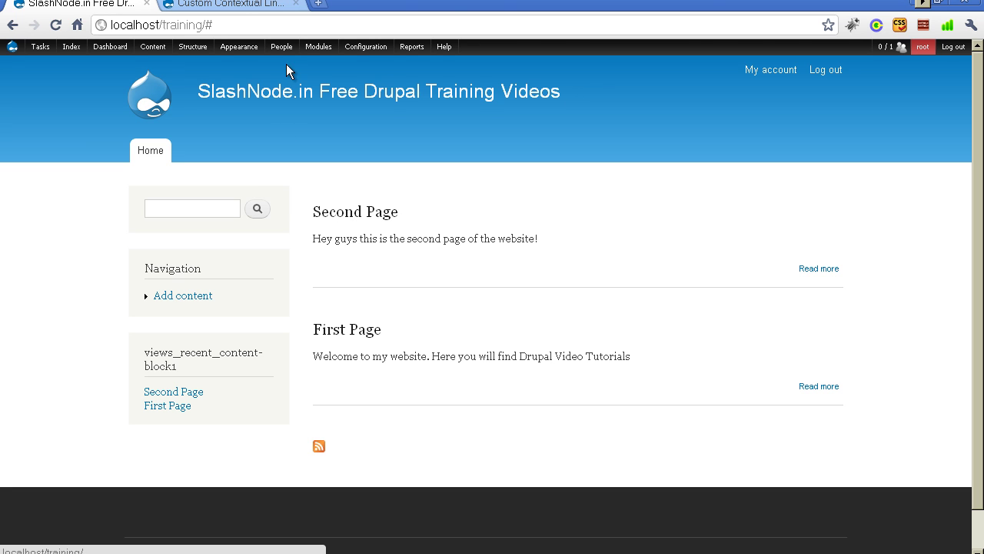
# Check the Custom Contextual Links project page, and download the module in the command prompt with "drush dl ccl".
pyautogui.click(219, 6)
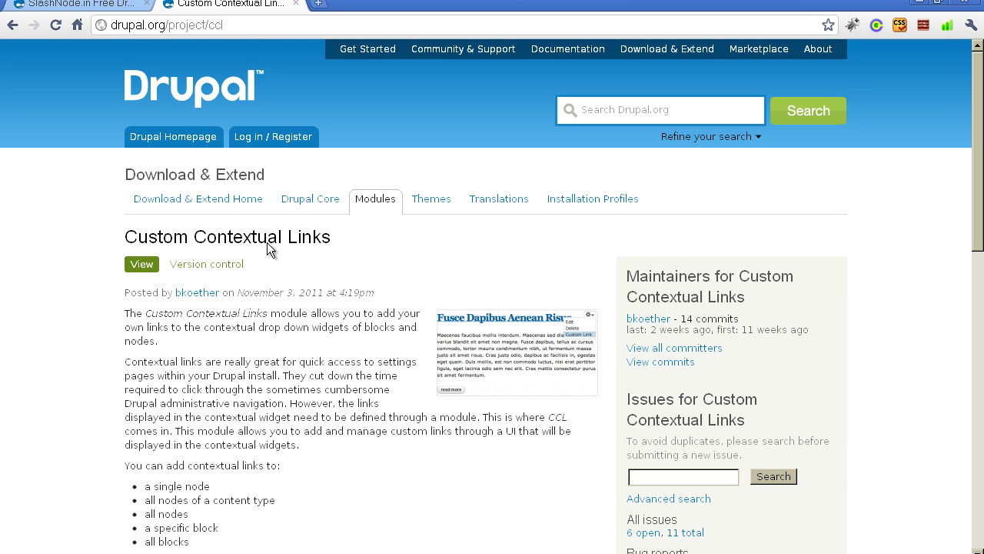
pyautogui.click(40, 6)
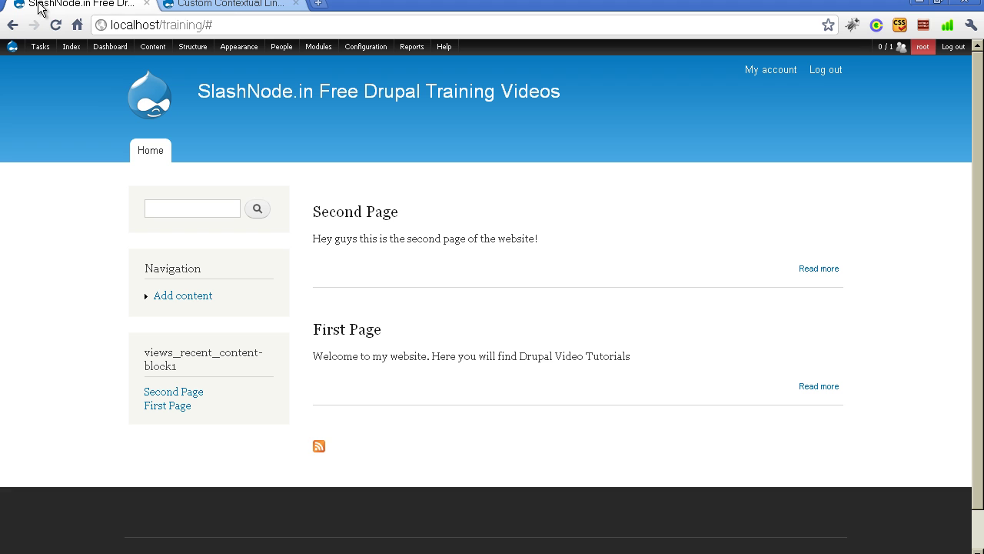
pyautogui.hotkey('ctrl', 'alt', 'c')
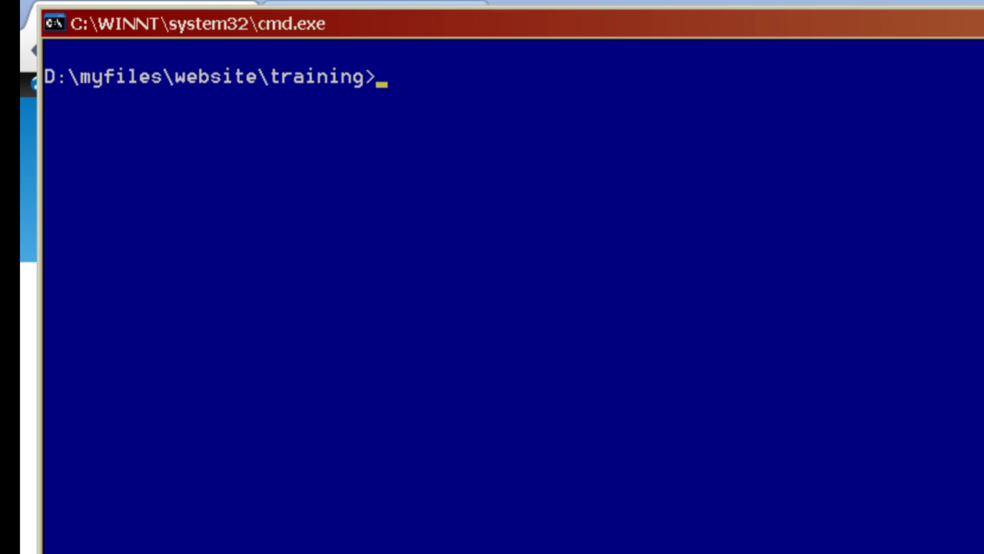
pyautogui.write('drush dl ccl')
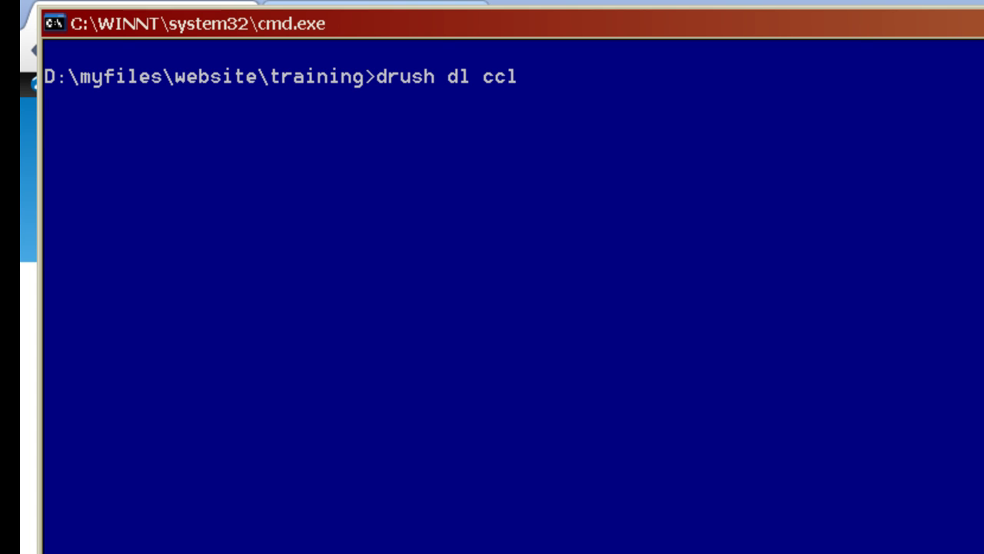
pyautogui.press('Return')
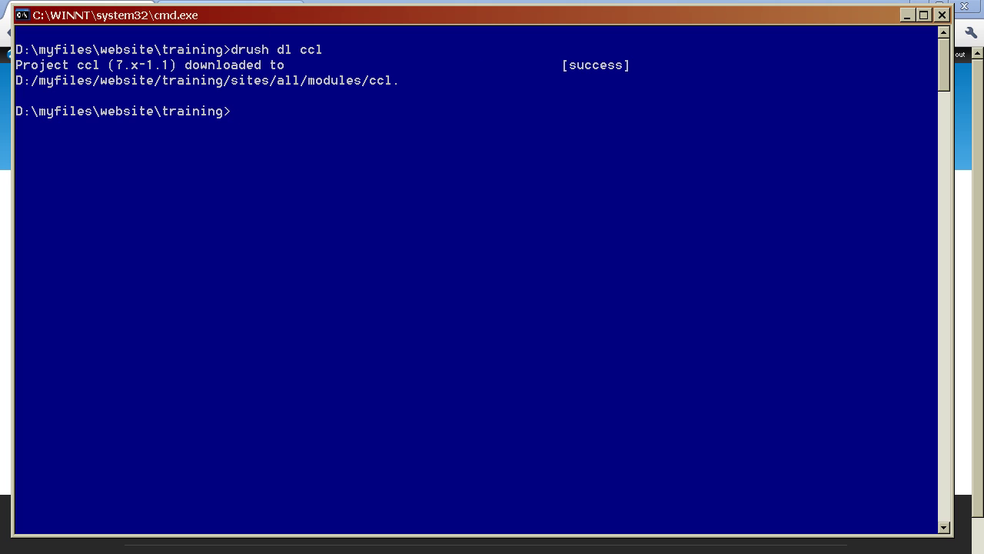
# Back in the browser, enable Custom Contextual Links and its Actions, Blocks and Views add-on modules, and save the configuration.
pyautogui.hotkey('alt', 'Tab')
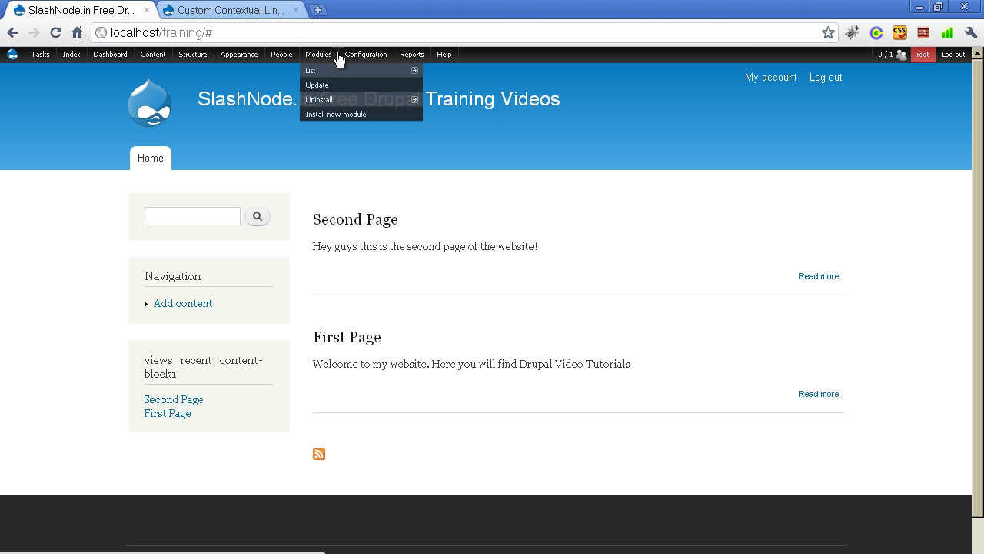
pyautogui.click(320, 55)
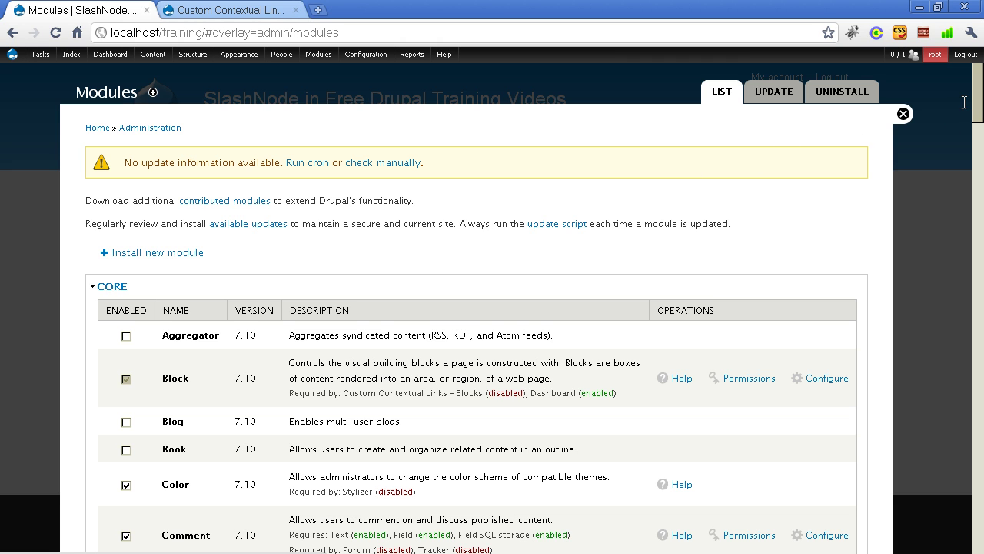
pyautogui.scroll(-5, 975, 116)
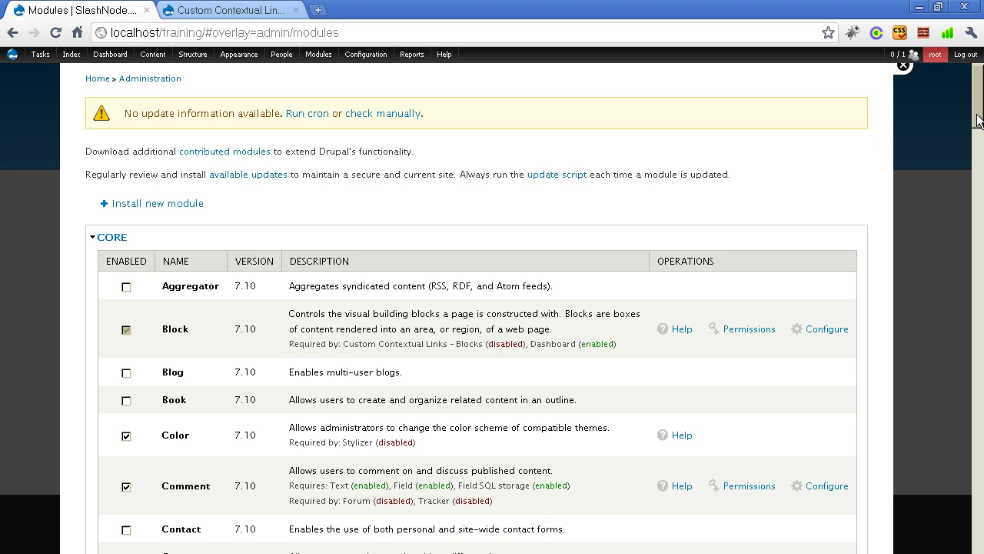
pyautogui.scroll(-12, 978, 235)
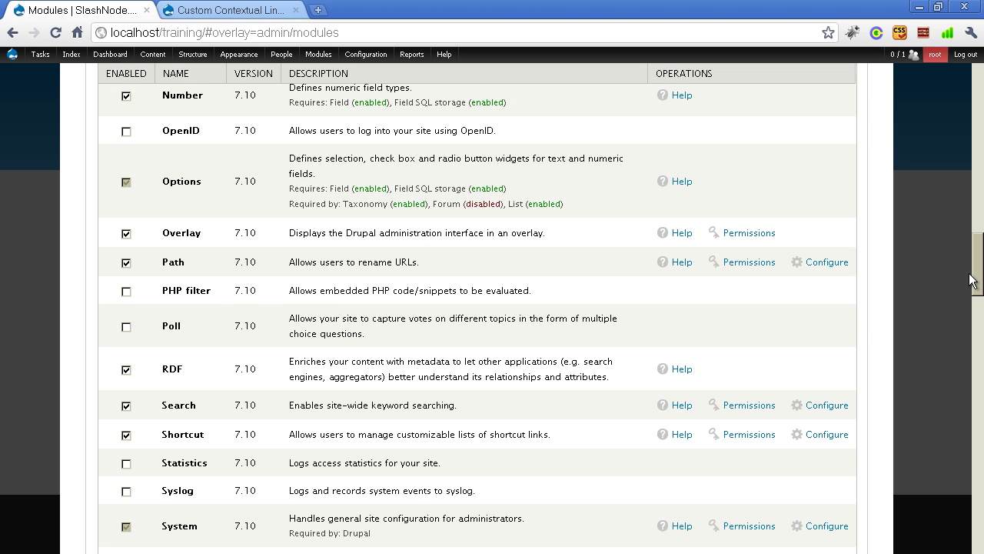
pyautogui.moveTo(971, 281); pyautogui.dragTo(981, 523)
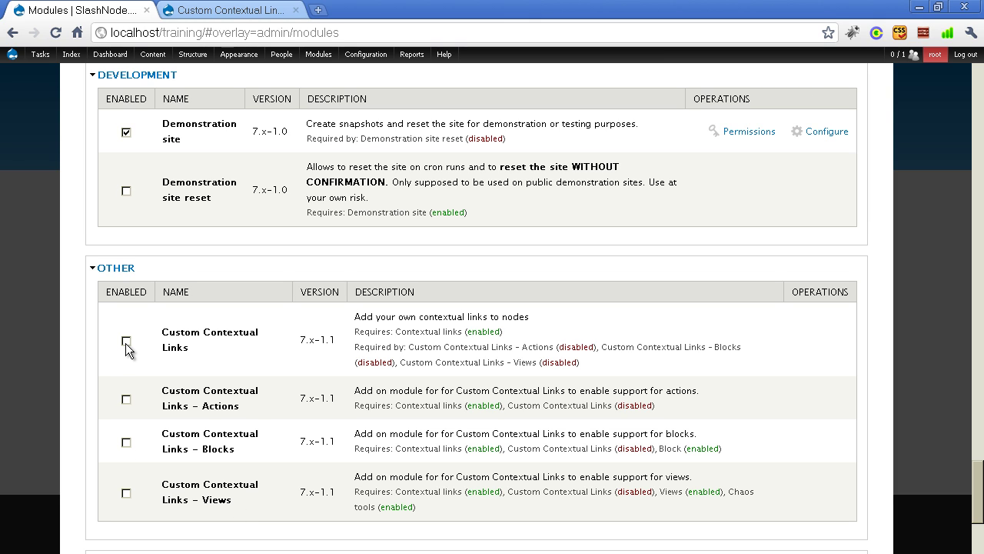
pyautogui.click(126, 399)
pyautogui.click(126, 443)
pyautogui.click(126, 493)
pyautogui.scroll(-3, 374, 382)
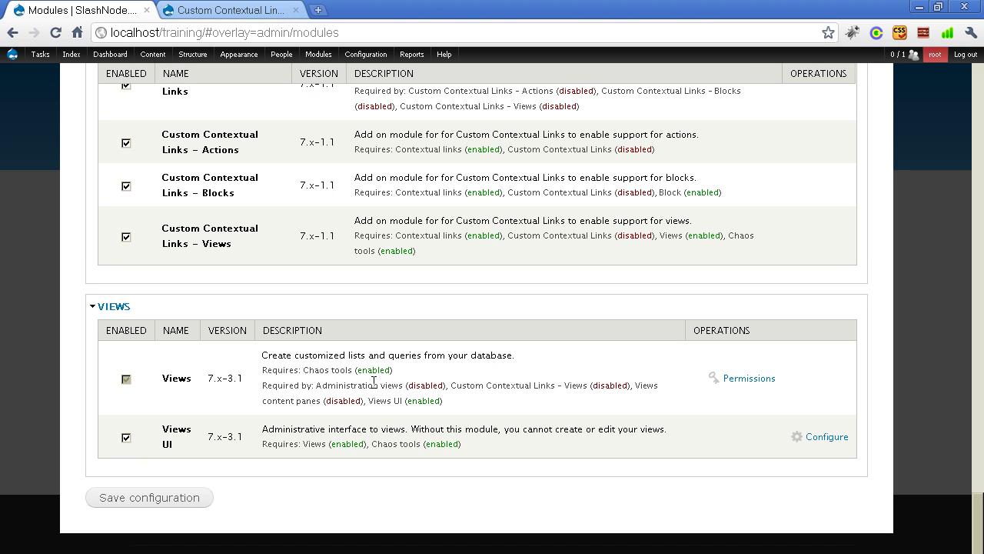
pyautogui.click(166, 500)
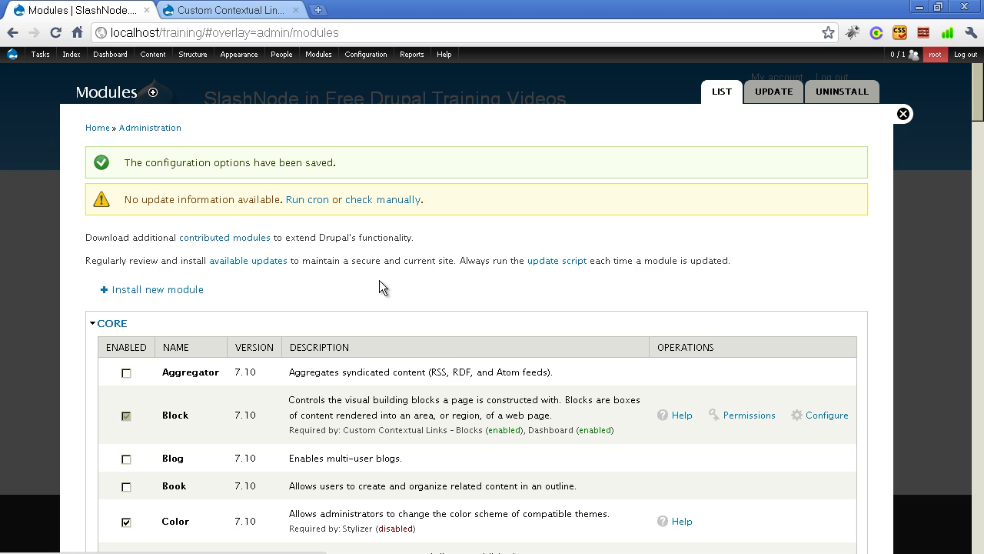
# Open the configuration page of the Custom Contextual Links module in a new browser tab.
pyautogui.scroll(-3, 352, 292)
pyautogui.scroll(-8, 446, 315)
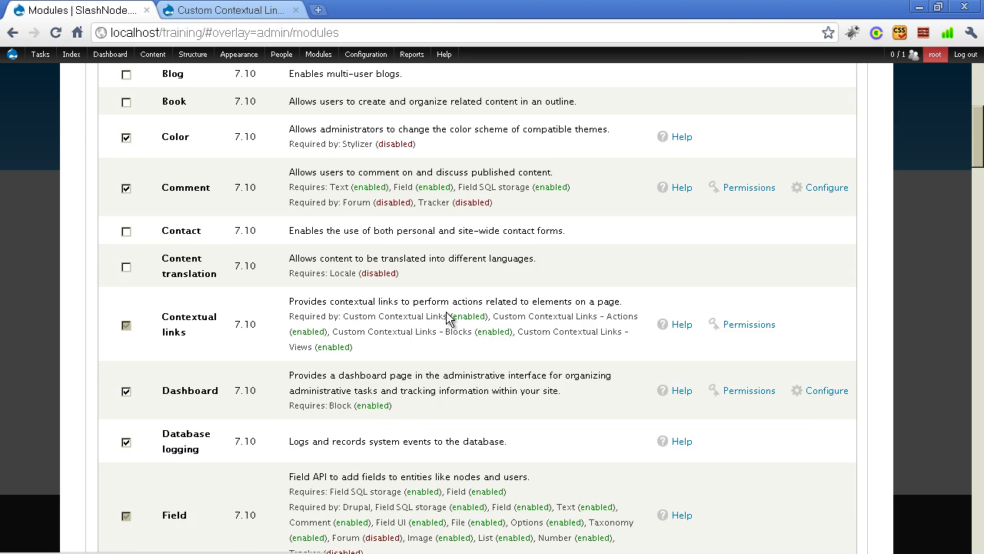
pyautogui.scroll(-15, 446, 315)
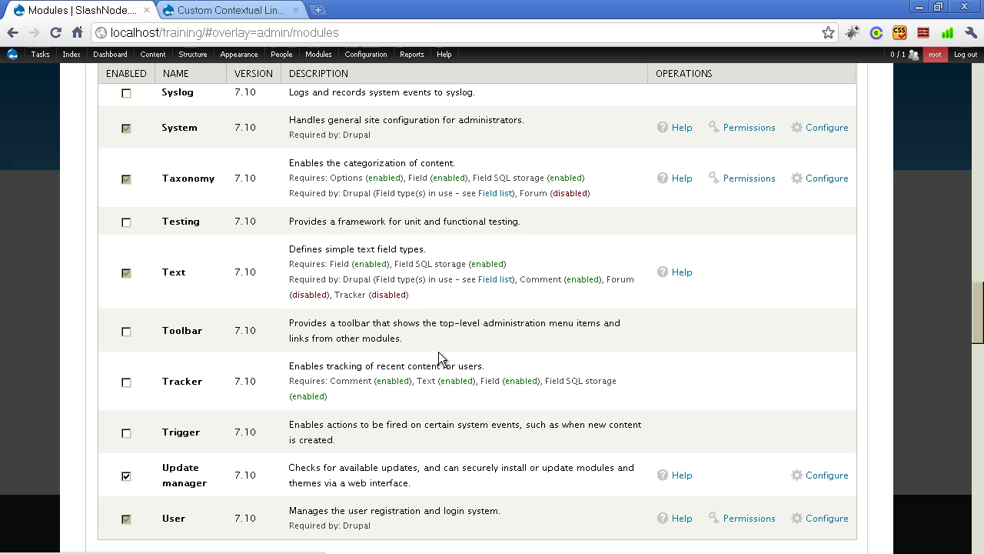
pyautogui.scroll(-12, 438, 358)
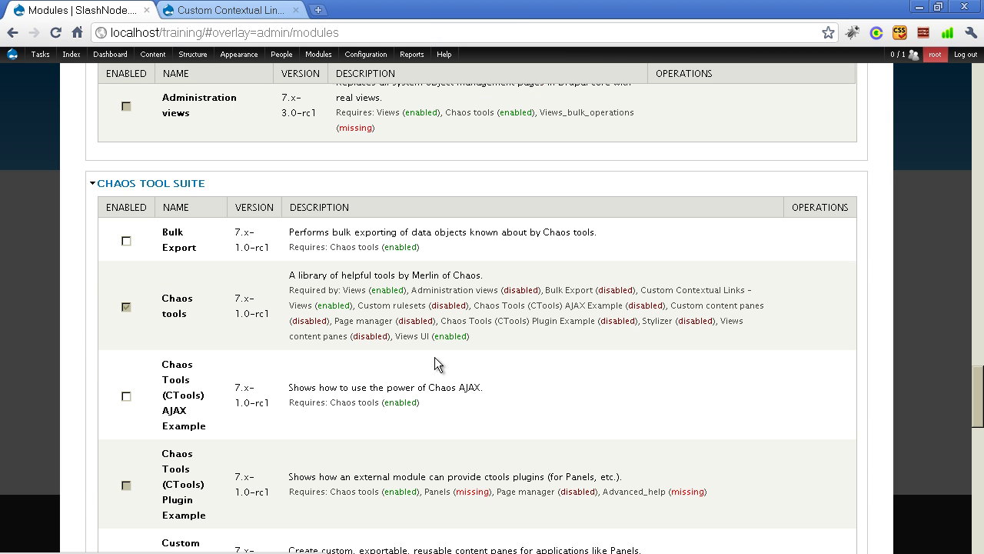
pyautogui.scroll(-12, 432, 365)
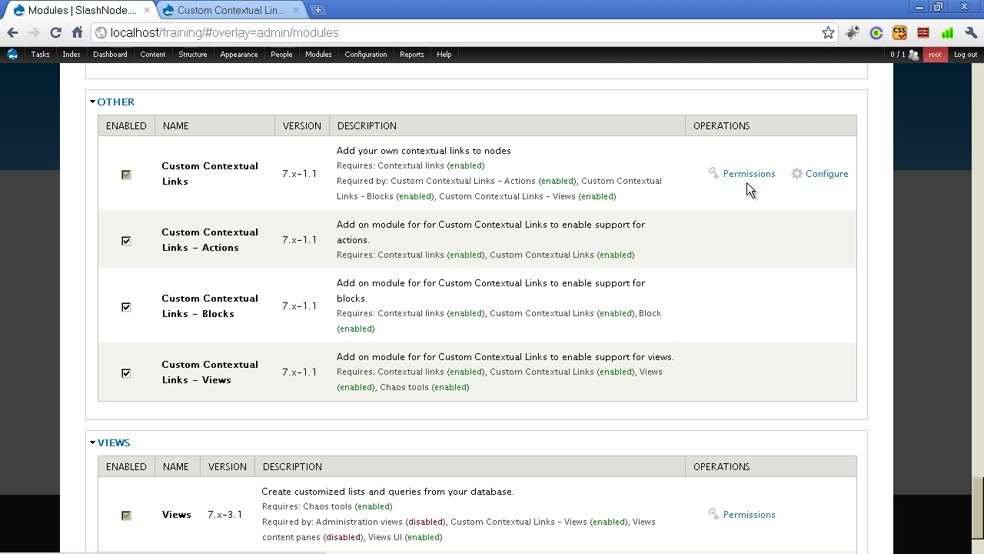
pyautogui.click(828, 187)
pyautogui.middleClick(828, 187)
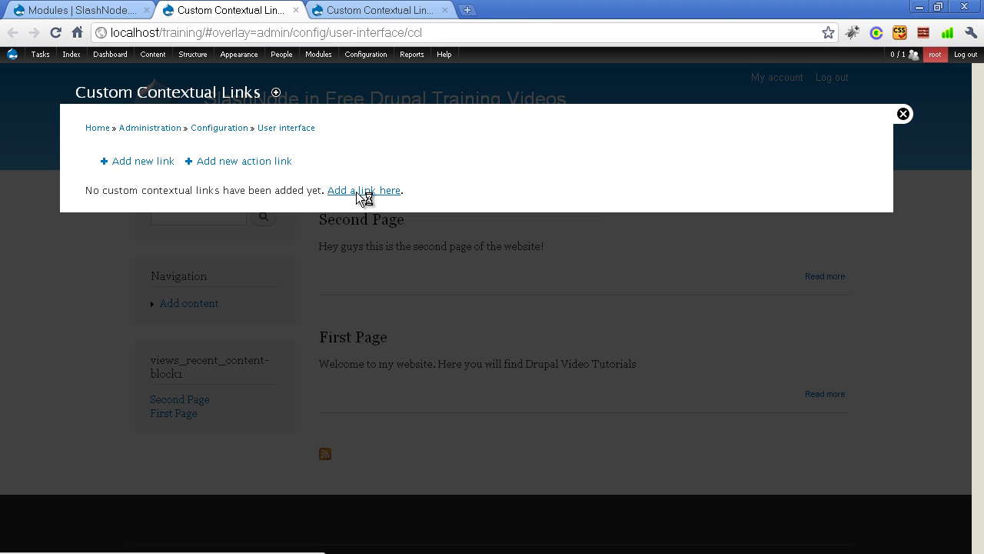
# Add a custom contextual link with the title Home Page and the URL node, and check the token information.
pyautogui.click(357, 193)
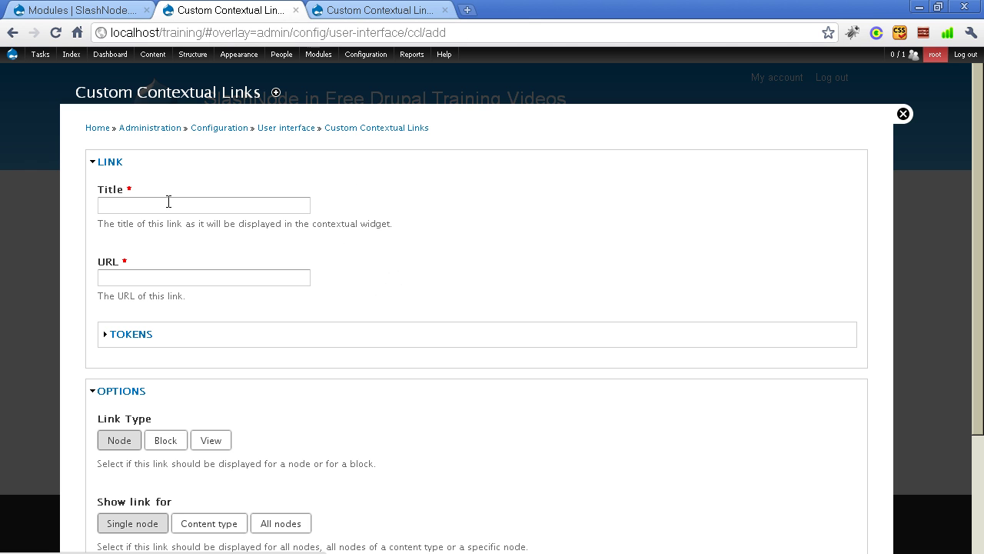
pyautogui.click(148, 201)
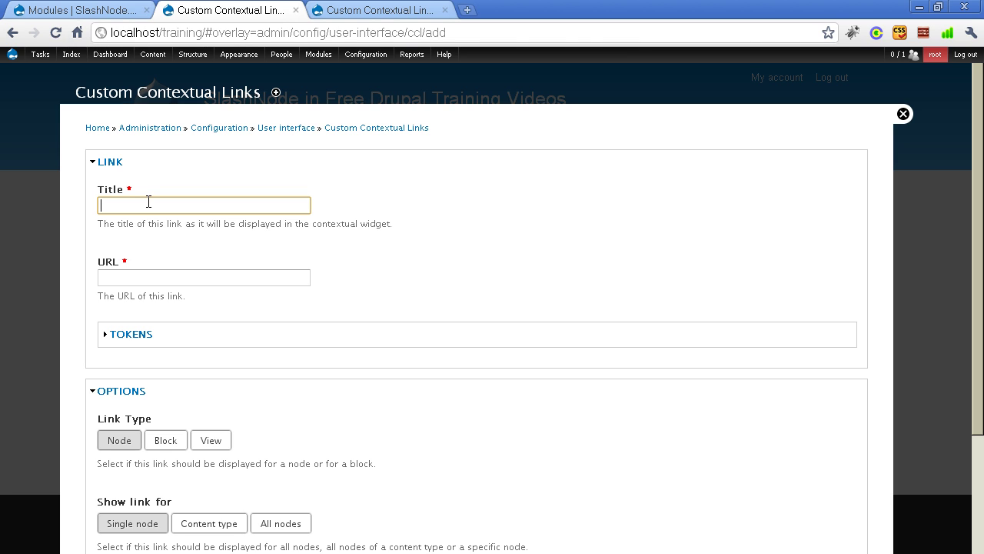
pyautogui.write('Home Page')
pyautogui.press('Tab')
pyautogui.write('node')
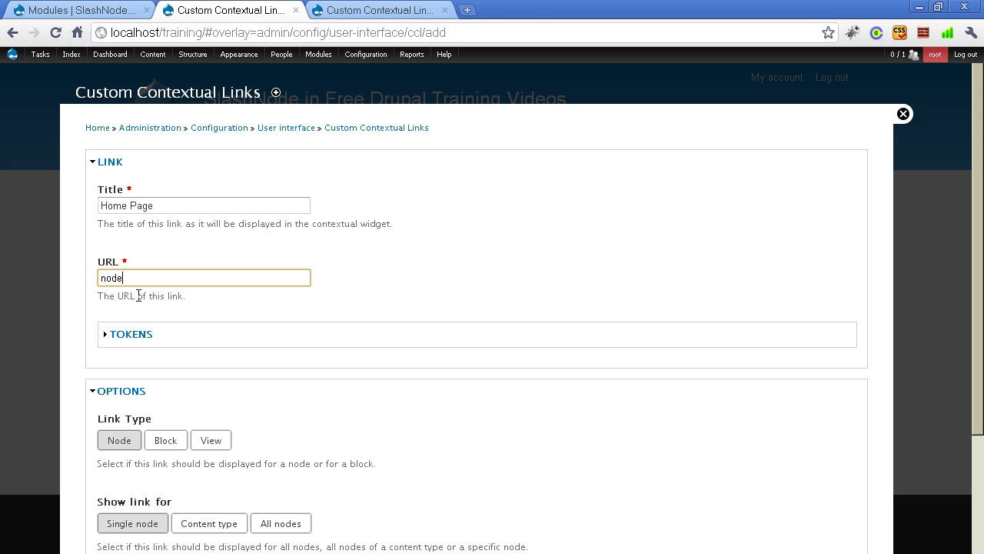
pyautogui.click(126, 335)
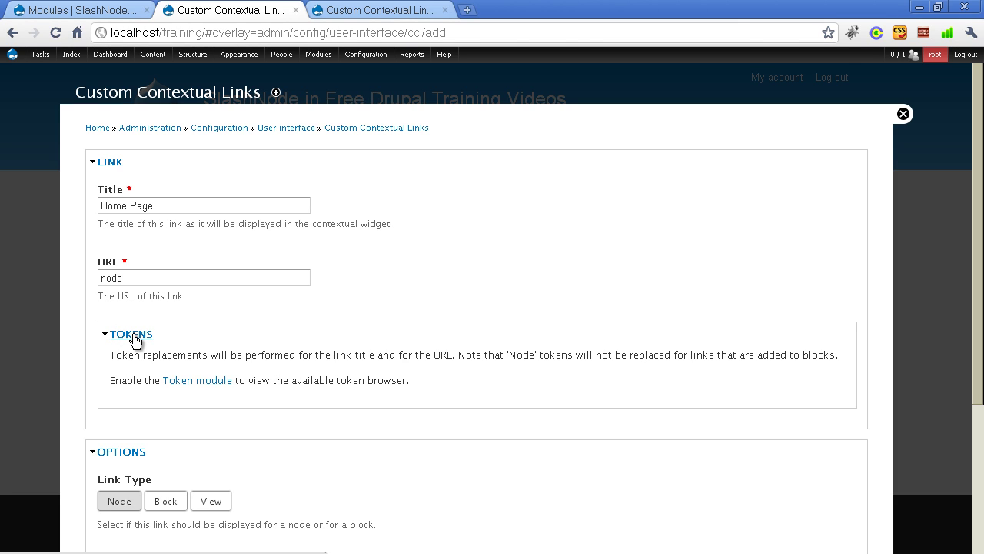
pyautogui.click(131, 342)
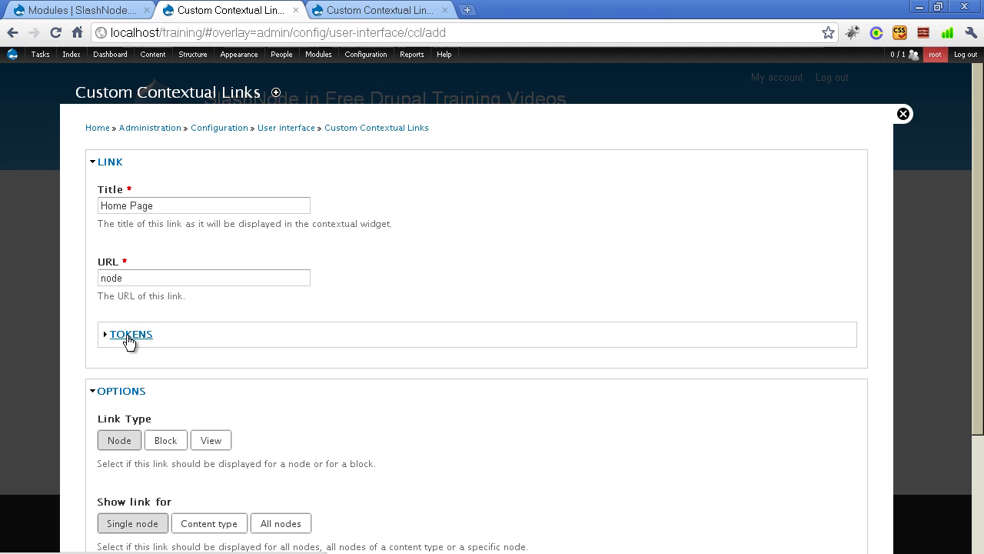
# Try showing the link for the Basic page content type and for all nodes, and return to the single node option.
pyautogui.scroll(-1, 297, 285)
pyautogui.scroll(-1, 293, 284)
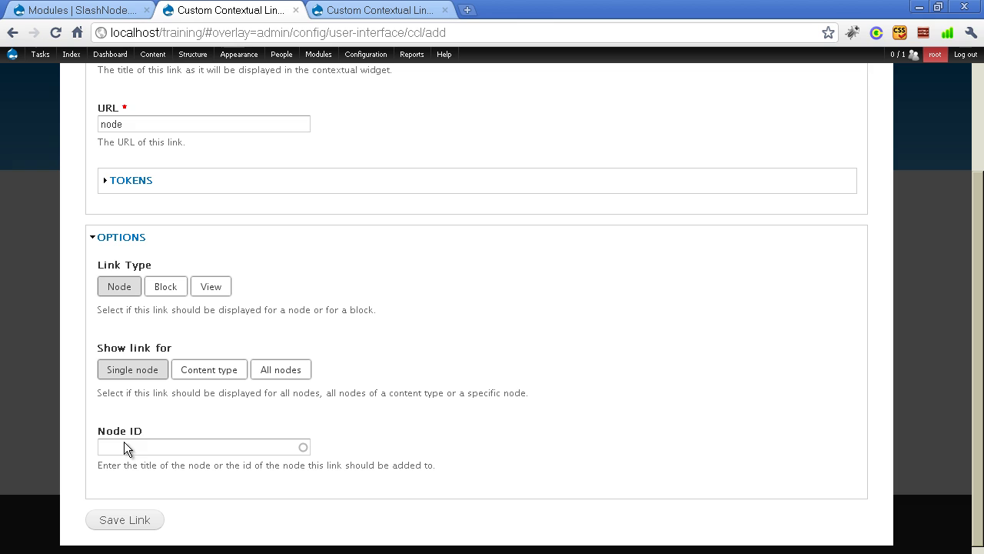
pyautogui.click(207, 370)
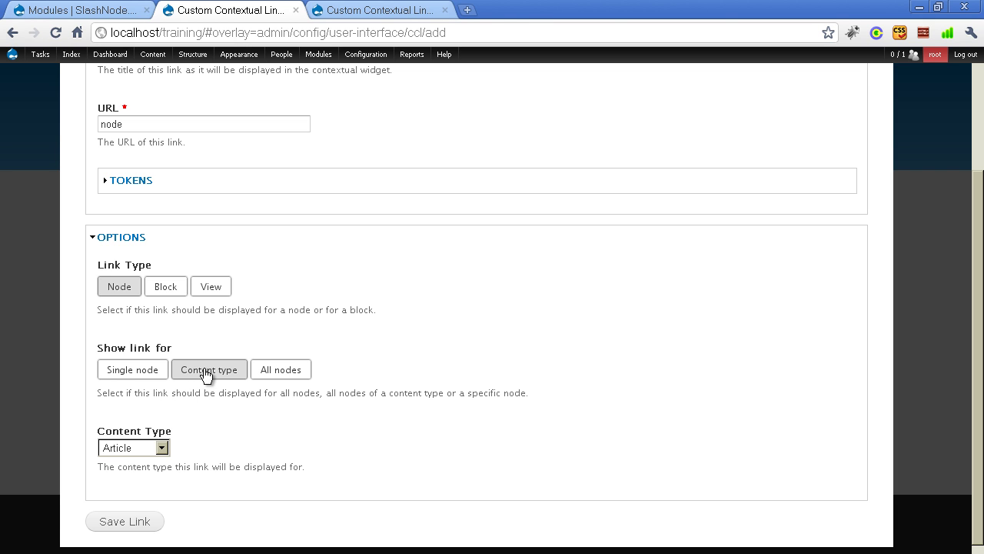
pyautogui.click(132, 448)
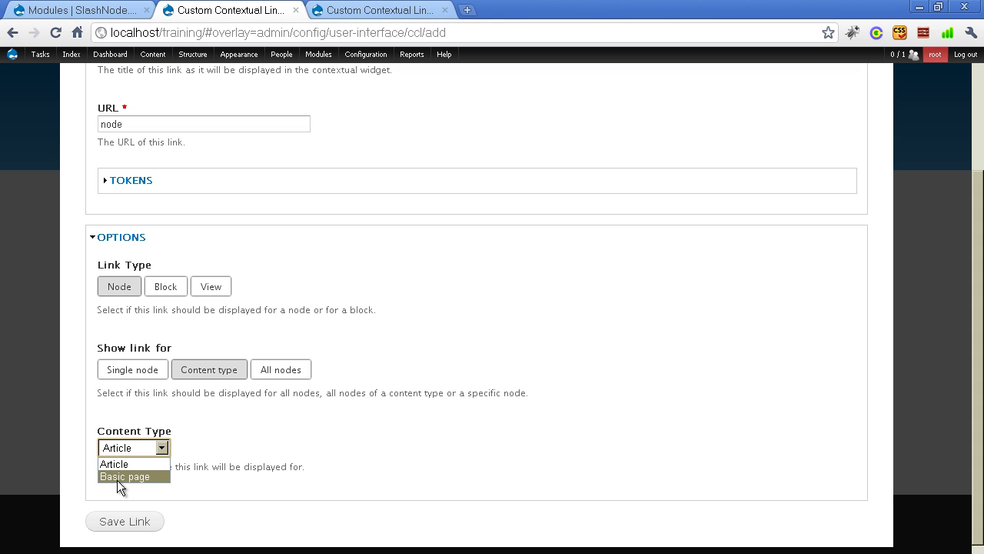
pyautogui.click(117, 478)
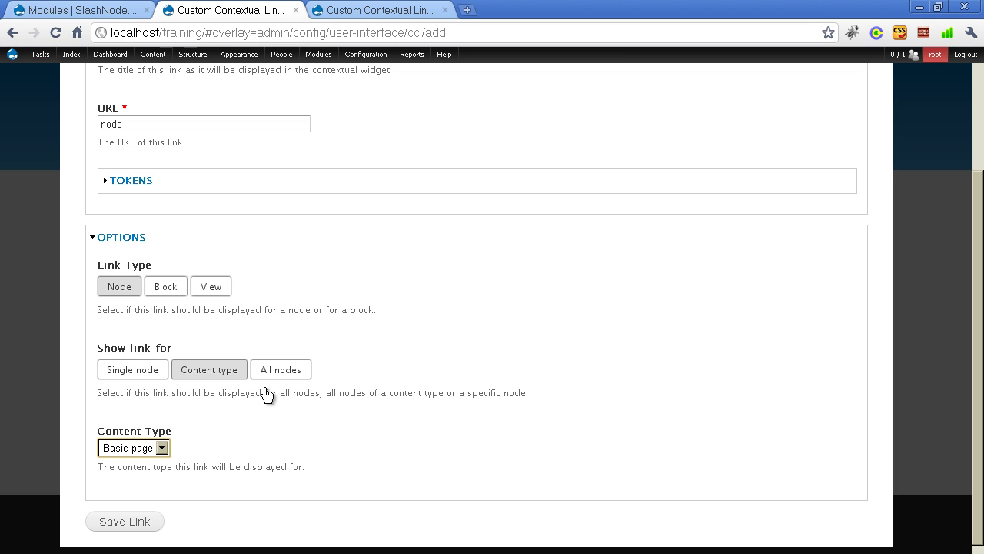
pyautogui.click(289, 375)
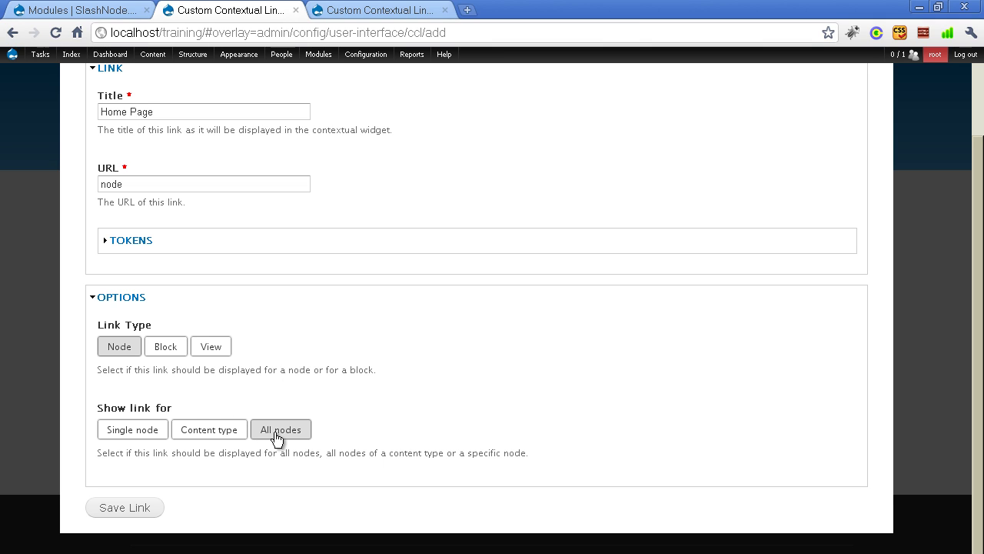
pyautogui.click(130, 436)
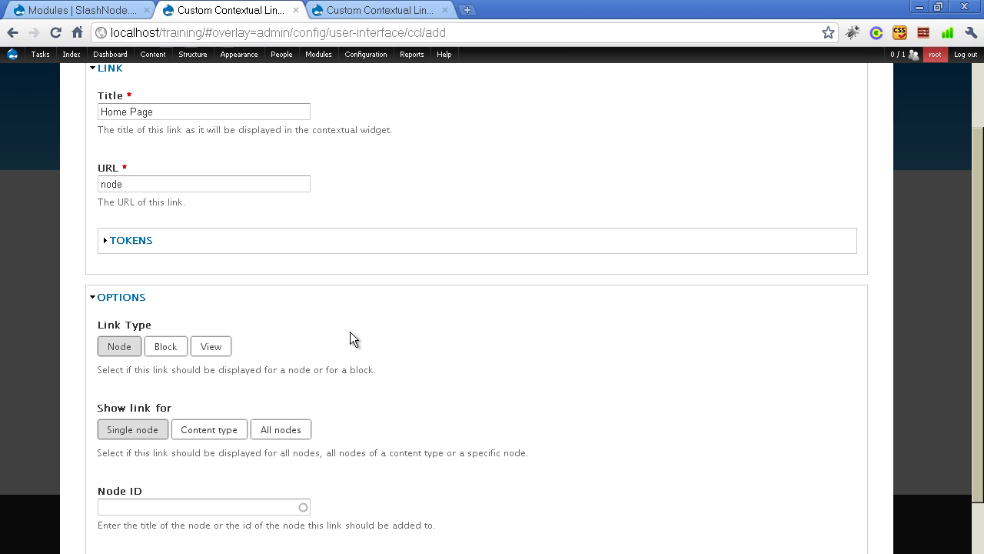
# Attach the Home Page link to the single node with ID 2, save the link, and close the configuration overlay.
pyautogui.scroll(-1, 350, 331)
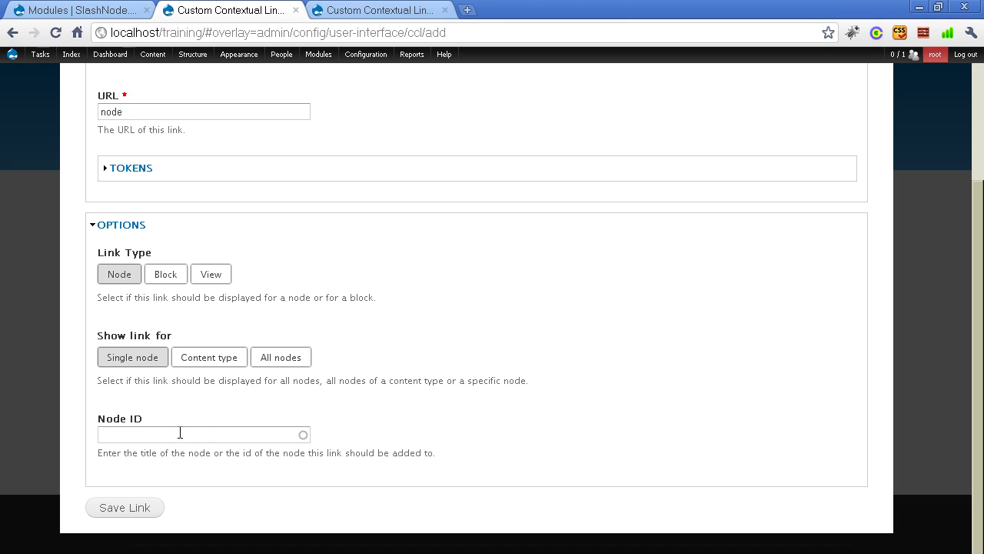
pyautogui.click(180, 433)
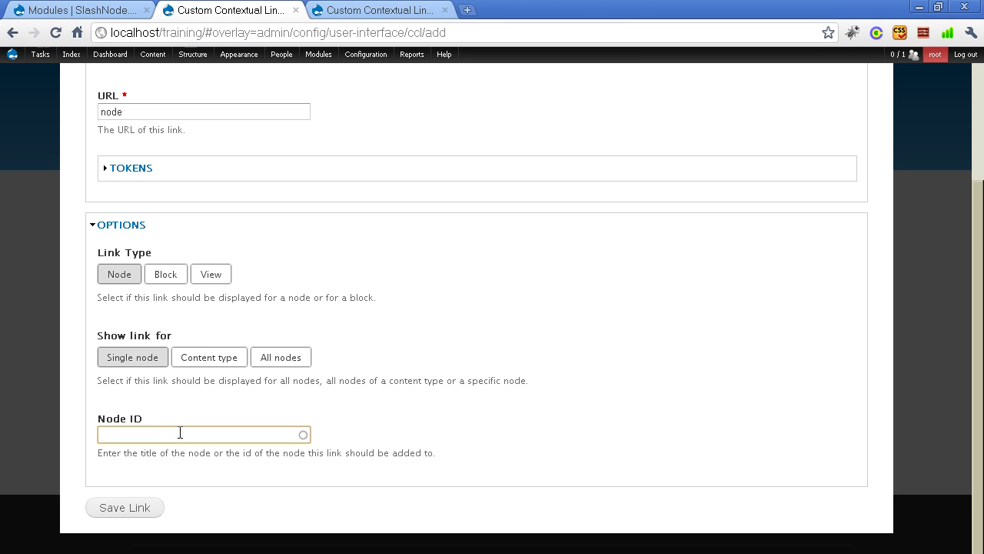
pyautogui.write('2')
pyautogui.click(120, 513)
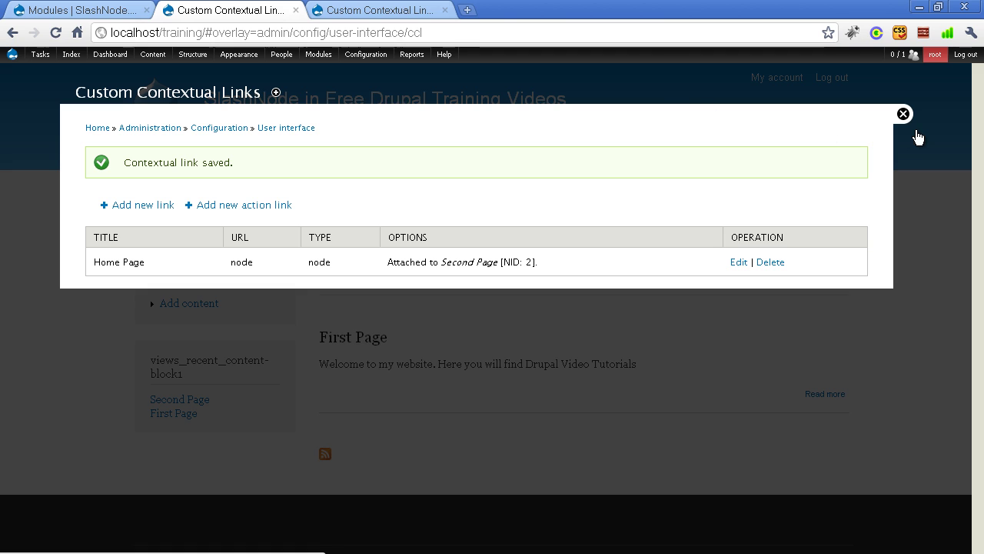
pyautogui.click(903, 115)
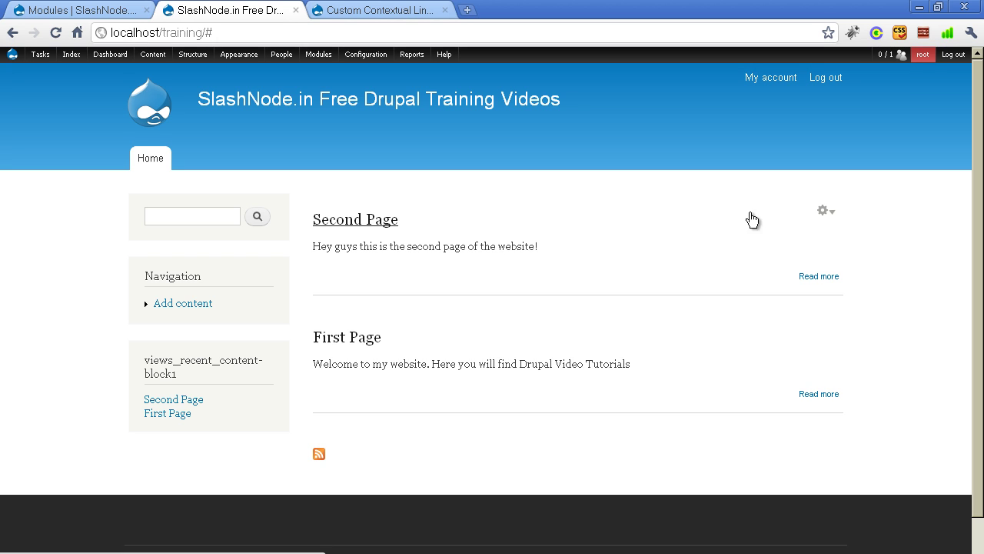
# Open the contextual menu of the Second Page node on the front page and follow its Home Page link.
pyautogui.click(830, 213)
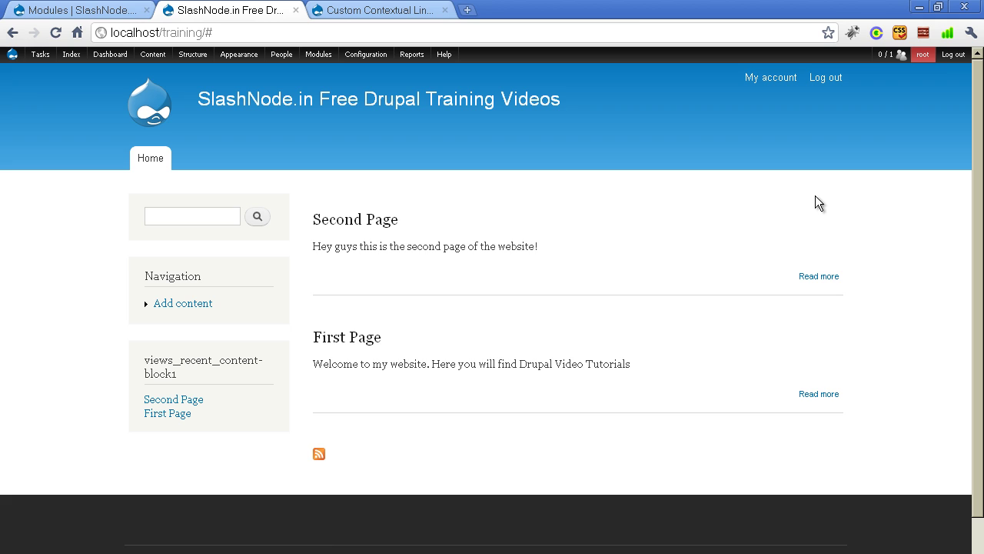
pyautogui.click(831, 216)
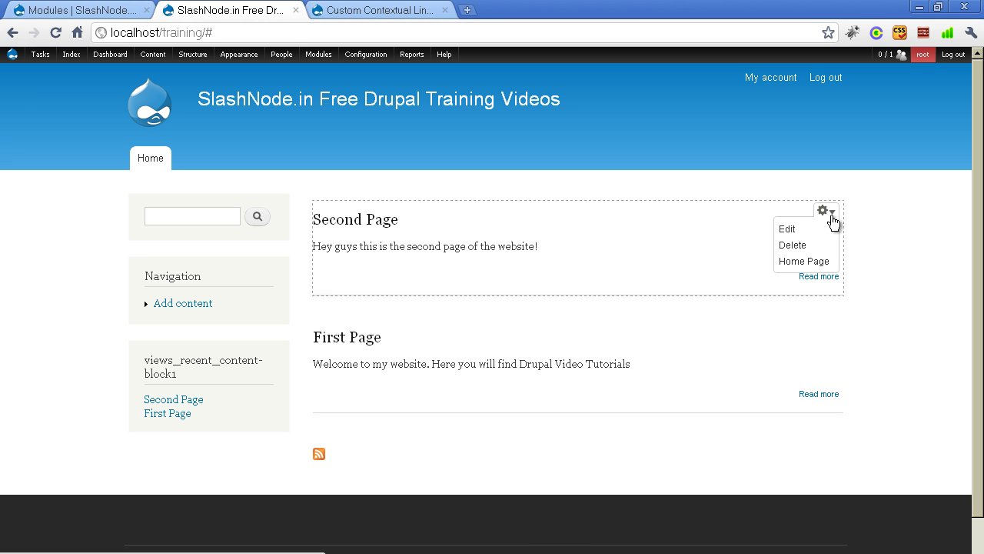
pyautogui.click(790, 265)
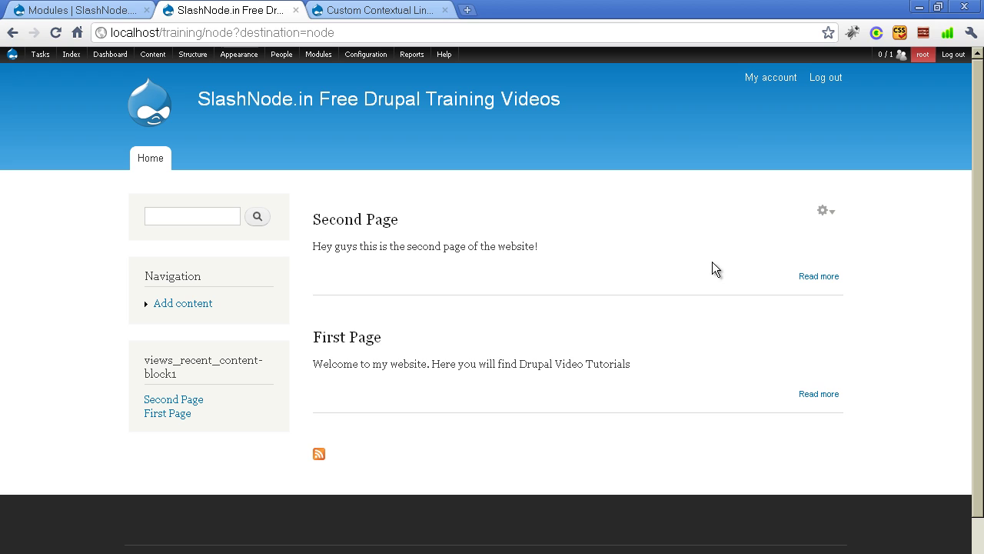
# Check the contextual menu of the First Page node to compare its links with those of Second Page.
pyautogui.moveTo(774, 332)
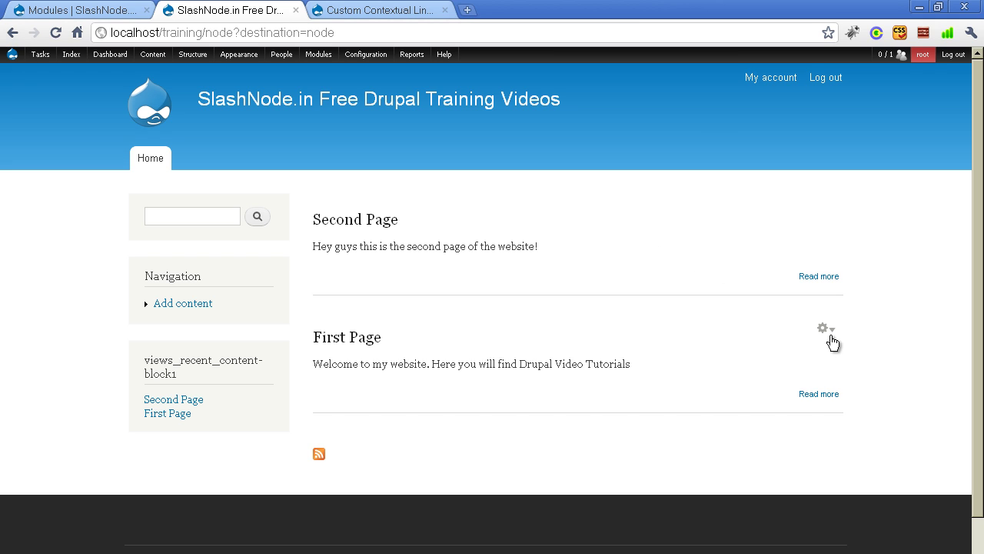
pyautogui.click(827, 329)
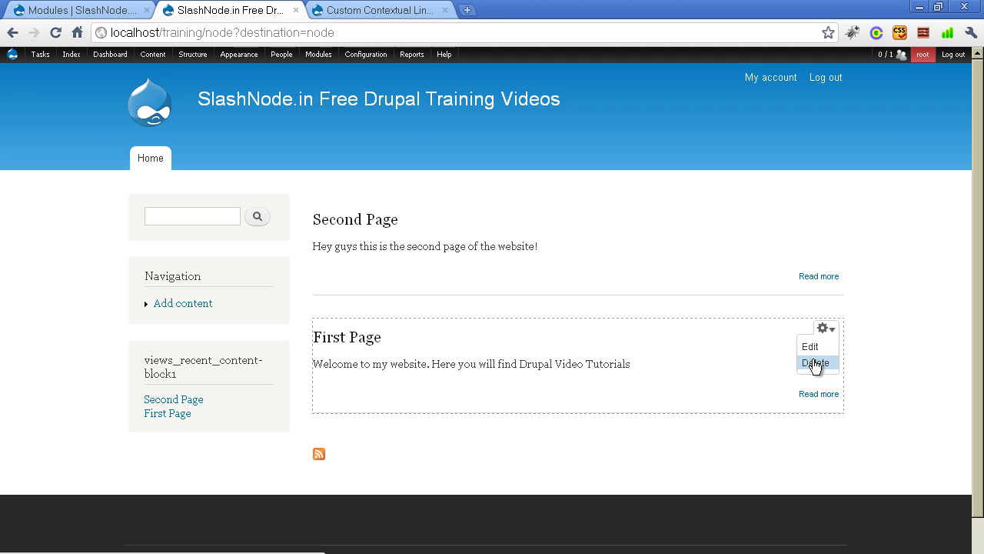
pyautogui.moveTo(828, 268)
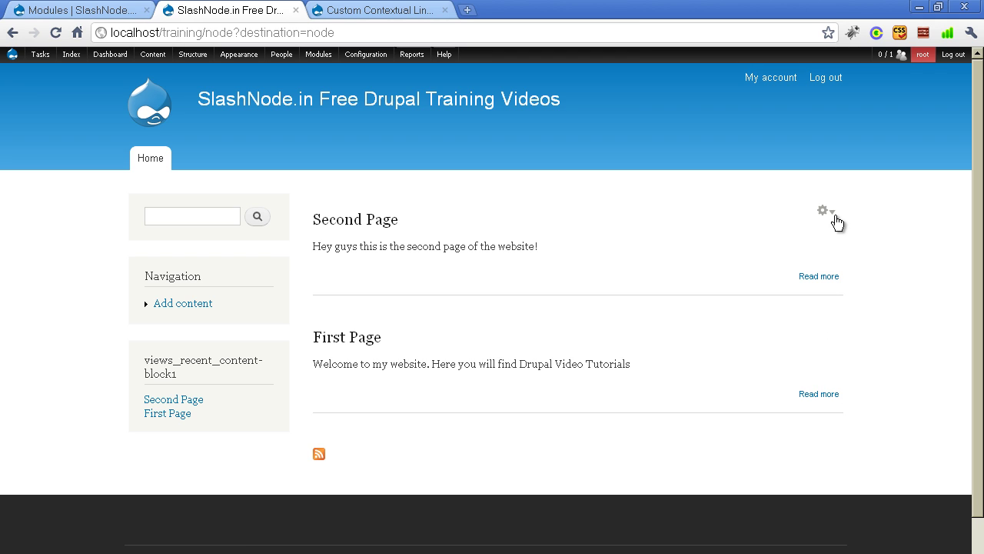
pyautogui.moveTo(766, 268)
pyautogui.moveTo(832, 200)
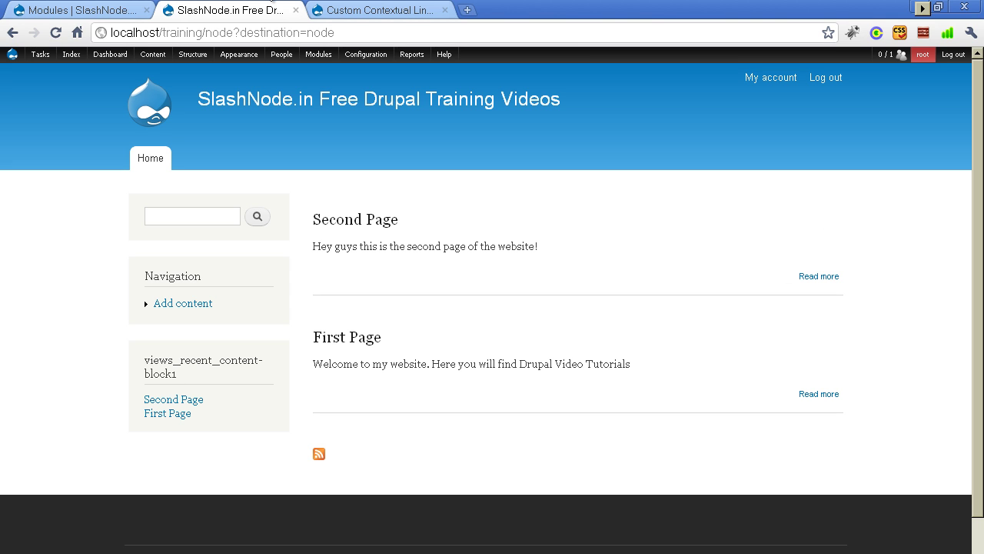
# From the module's configuration page, add an action link with the Publish/unpublish content action for node ID 2 and save it.
pyautogui.click(99, 10)
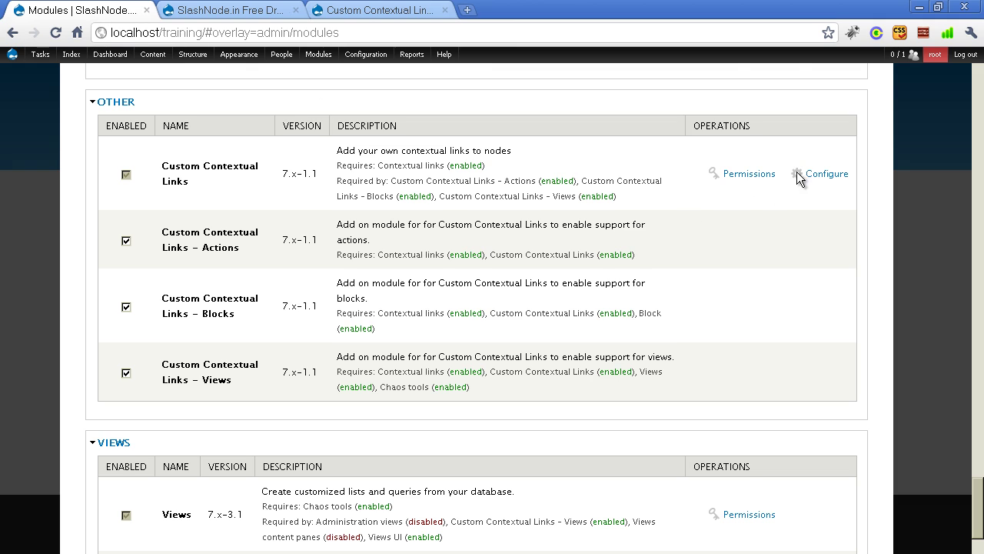
pyautogui.click(821, 174)
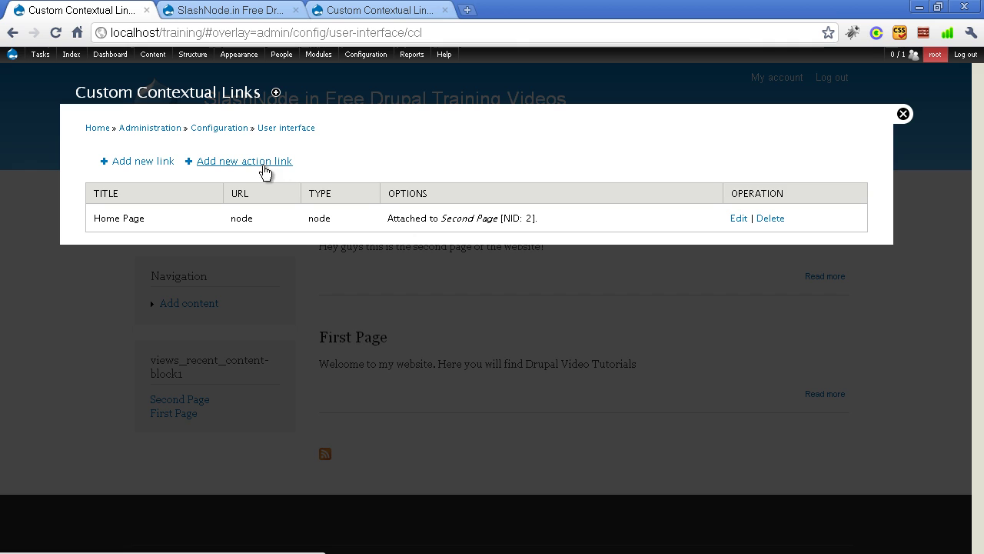
pyautogui.click(233, 163)
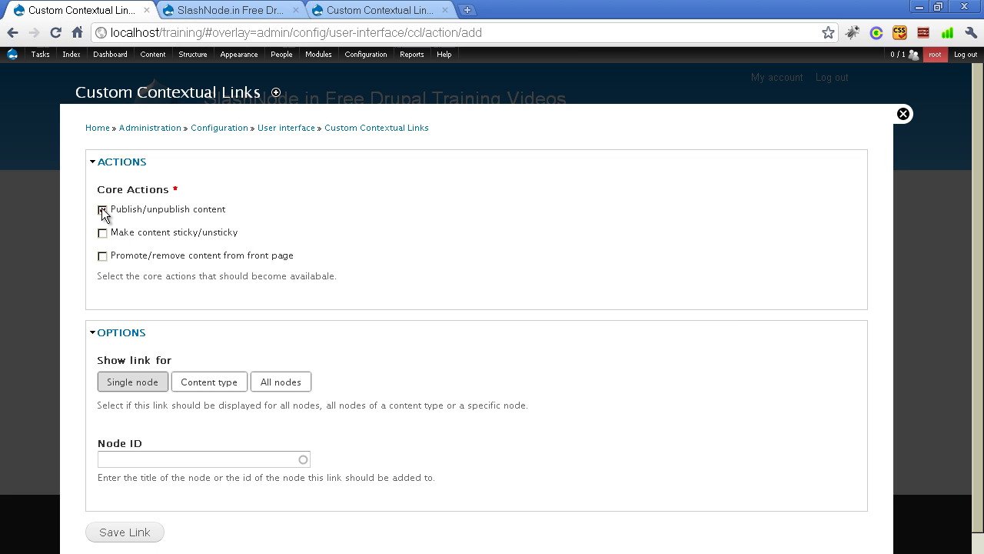
pyautogui.click(102, 208)
pyautogui.click(140, 460)
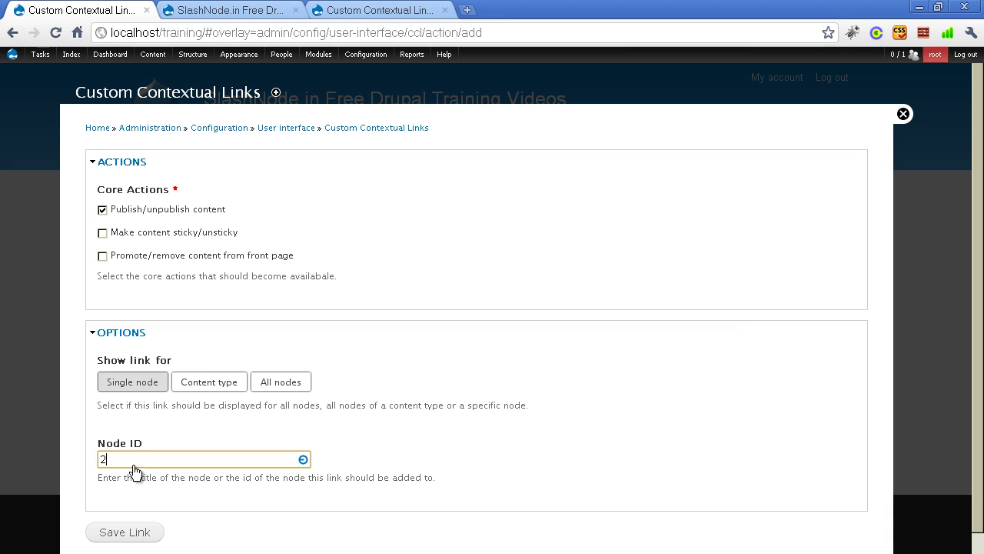
pyautogui.click(112, 540)
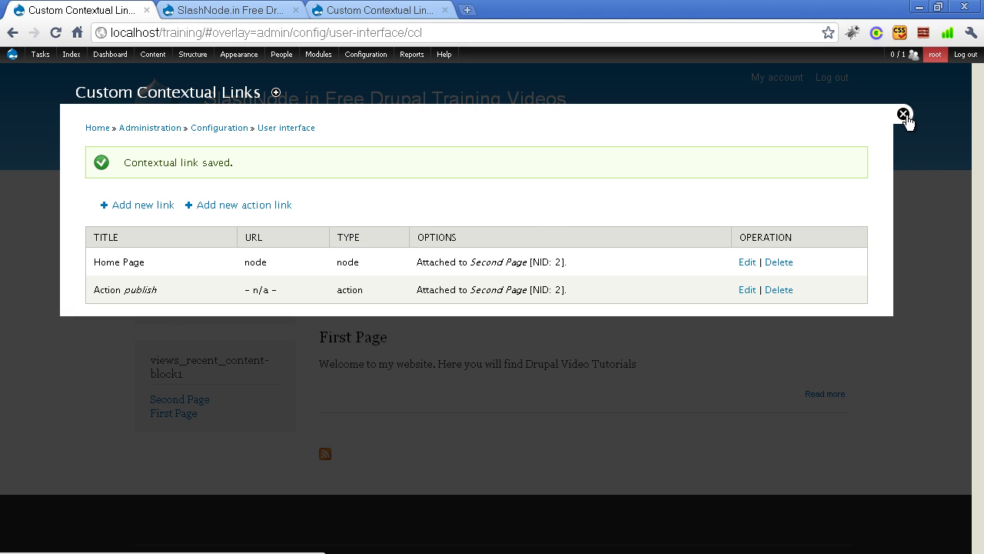
# Reload the front page in its browser tab and examine the contextual menu of the Second Page node.
pyautogui.click(264, 13)
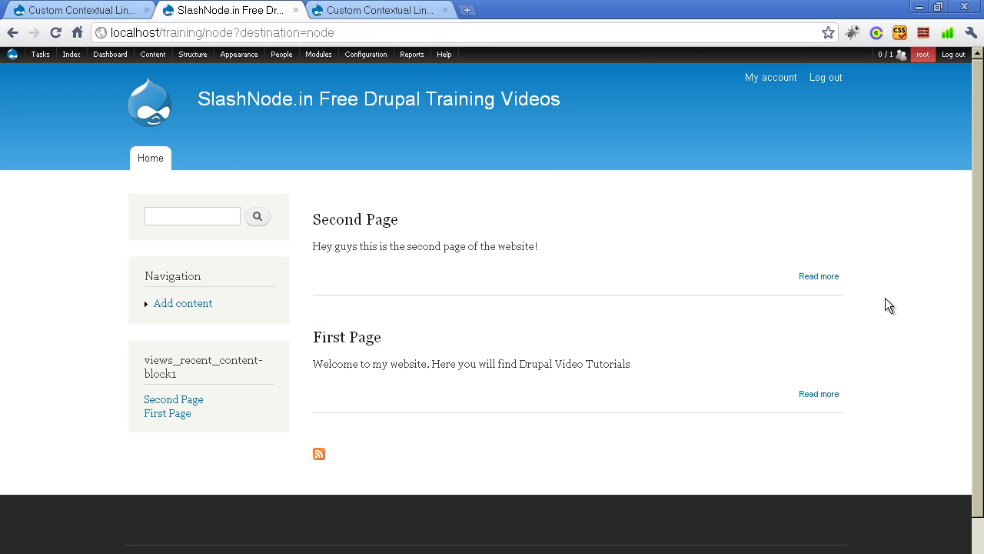
pyautogui.press('F5')
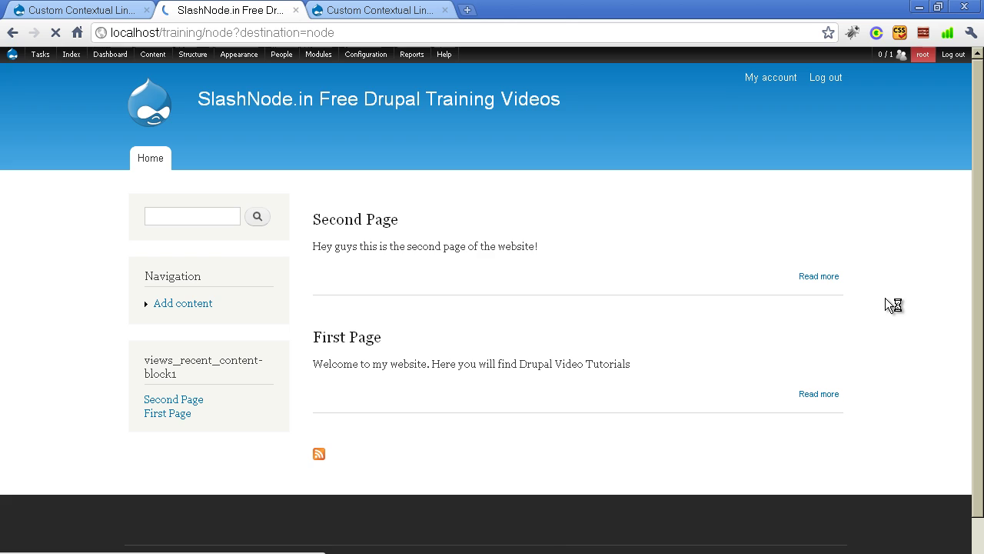
pyautogui.moveTo(768, 230)
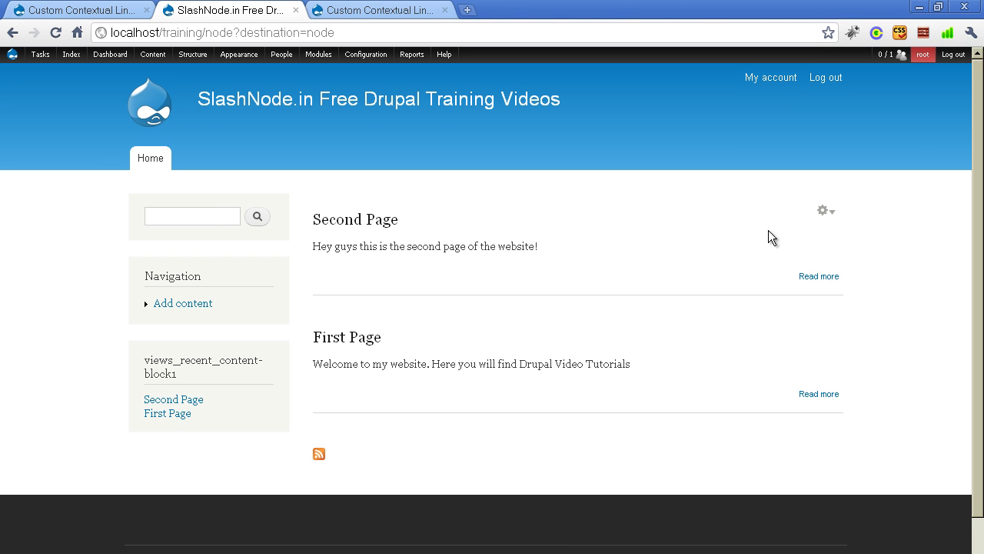
pyautogui.click(829, 216)
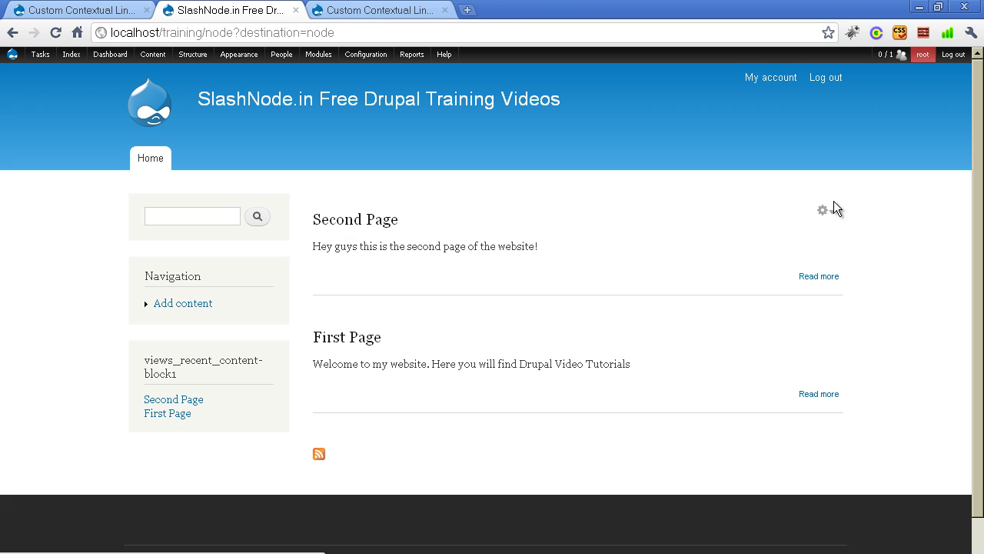
pyautogui.click(829, 216)
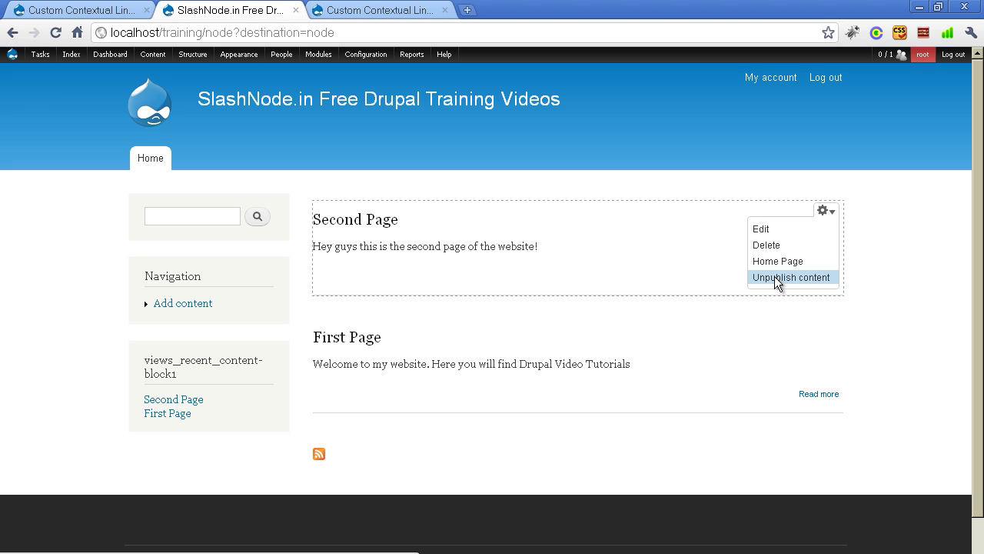
# Back in the configuration tab, view the core actions offered for a new action link and close the form without saving.
pyautogui.click(62, 10)
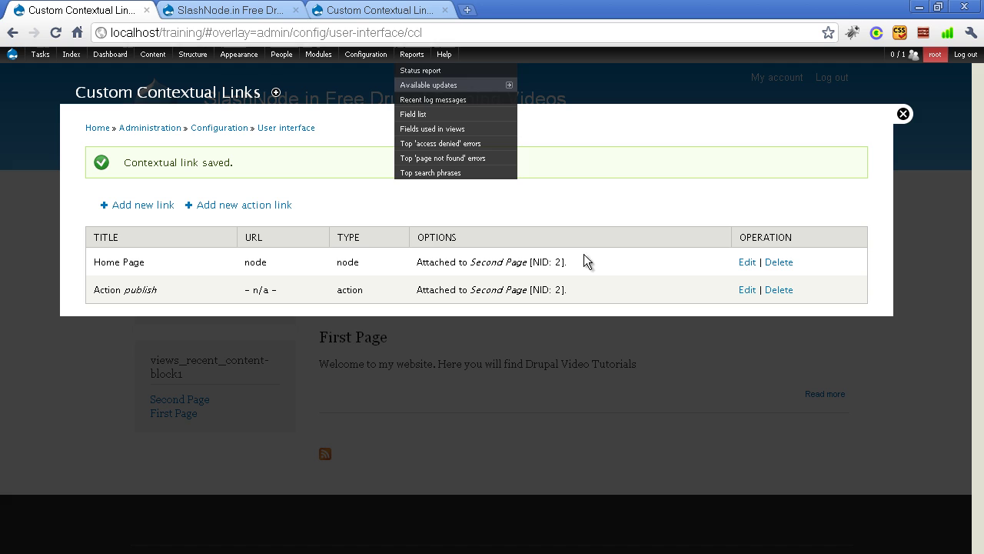
pyautogui.click(254, 206)
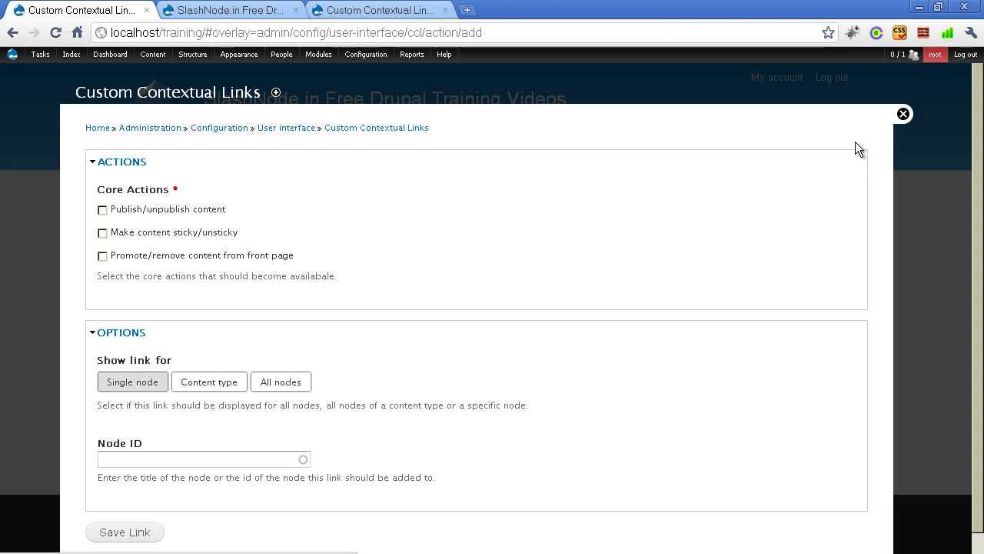
pyautogui.click(903, 115)
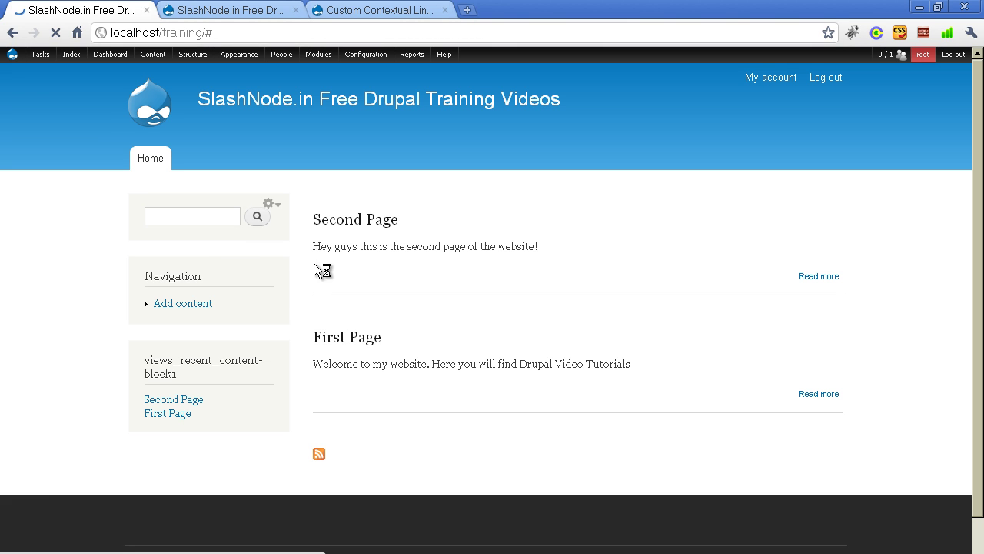
# Open the configuration page of the Custom Contextual Links module from the site's modules list.
pyautogui.moveTo(239, 56)
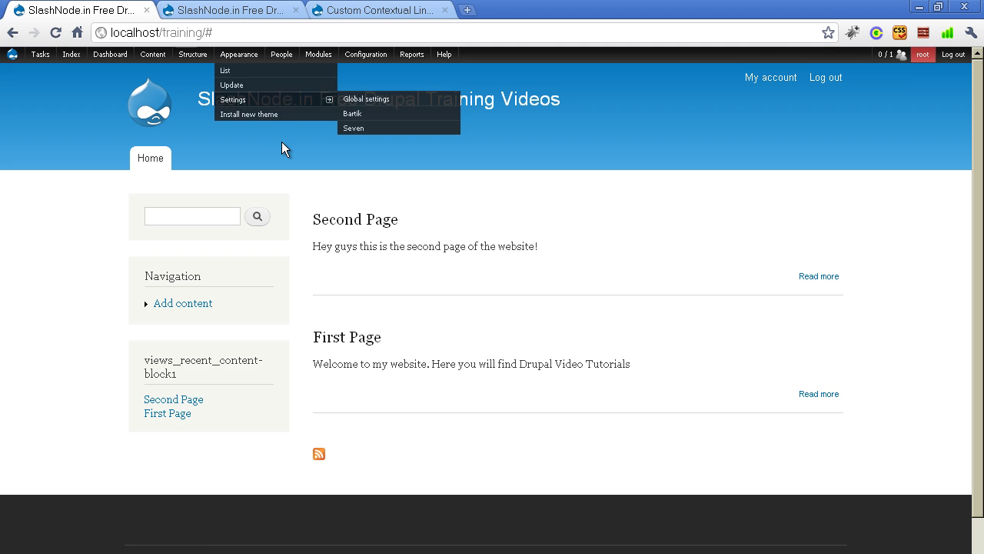
pyautogui.moveTo(318, 55)
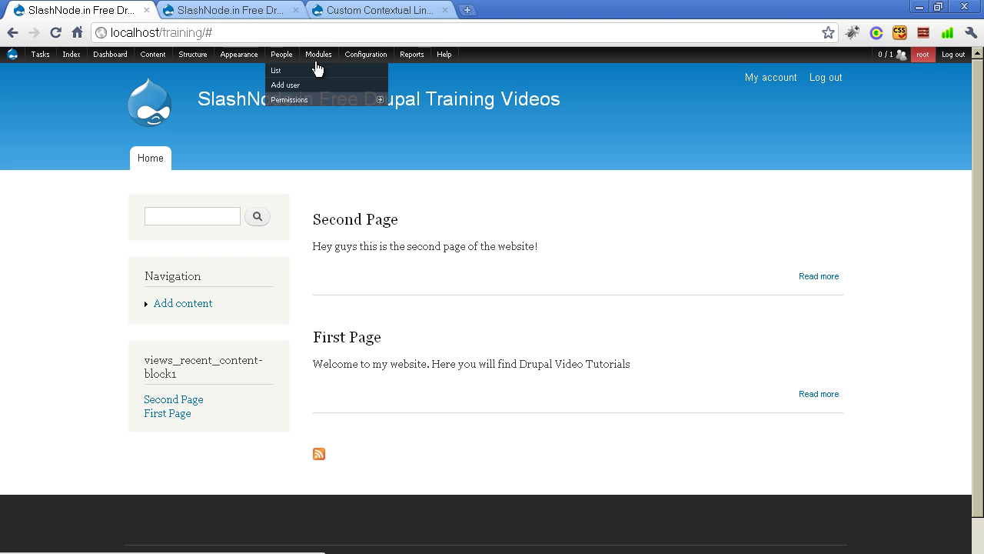
pyautogui.click(315, 55)
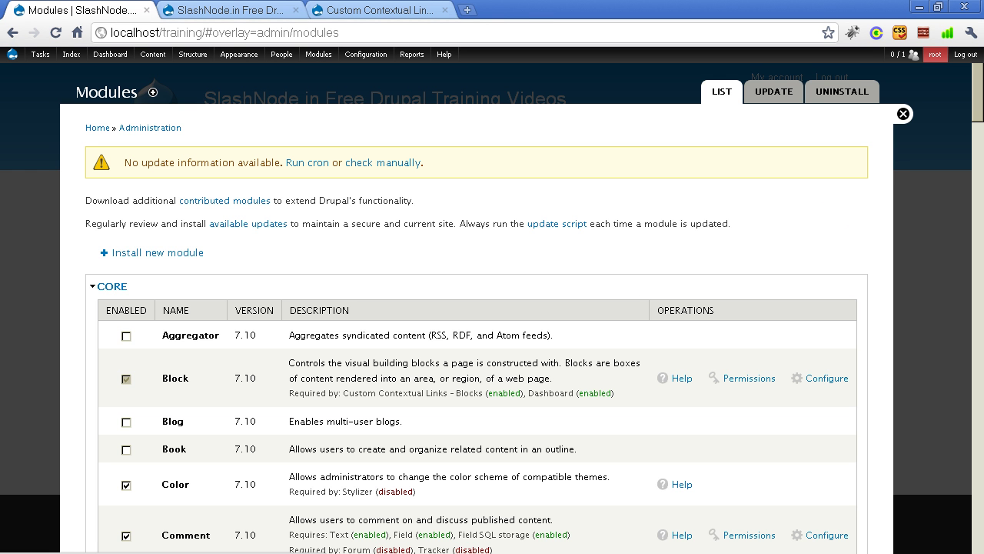
pyautogui.scroll(-15, 492, 308)
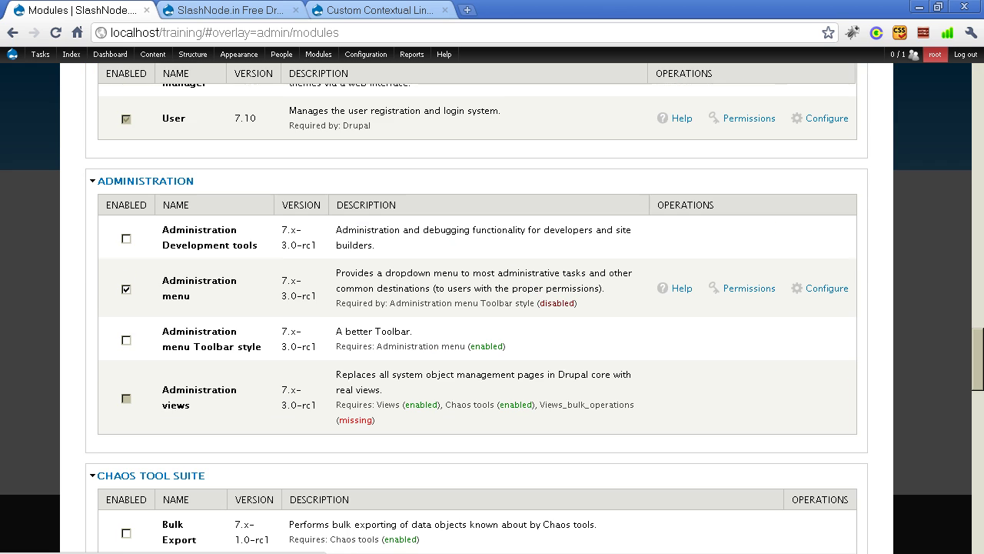
pyautogui.scroll(-10, 477, 307)
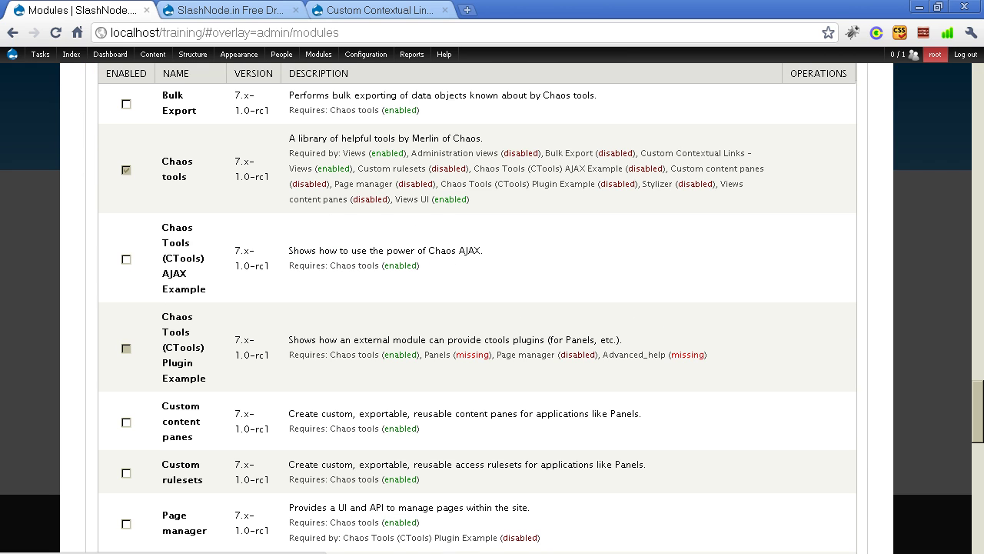
pyautogui.scroll(-8, 787, 328)
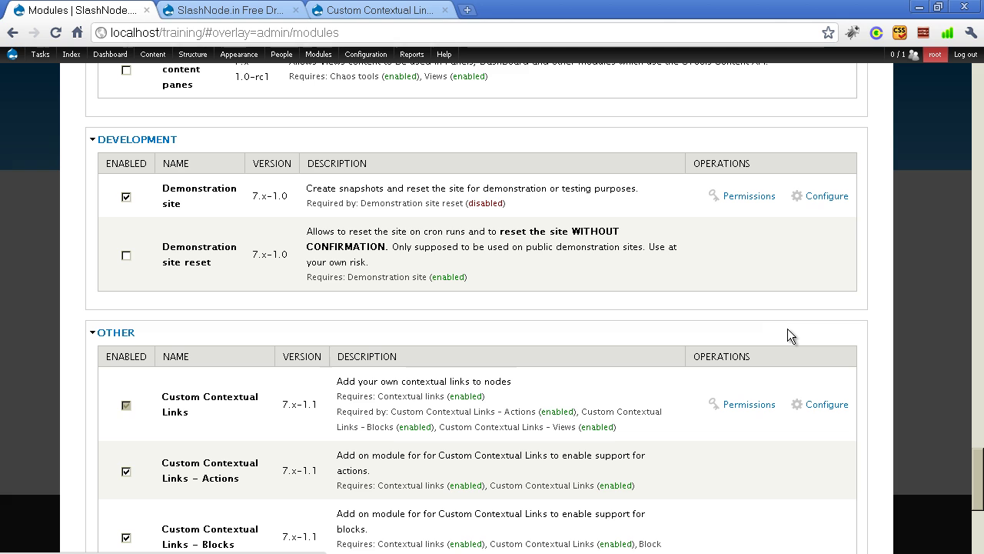
pyautogui.click(836, 408)
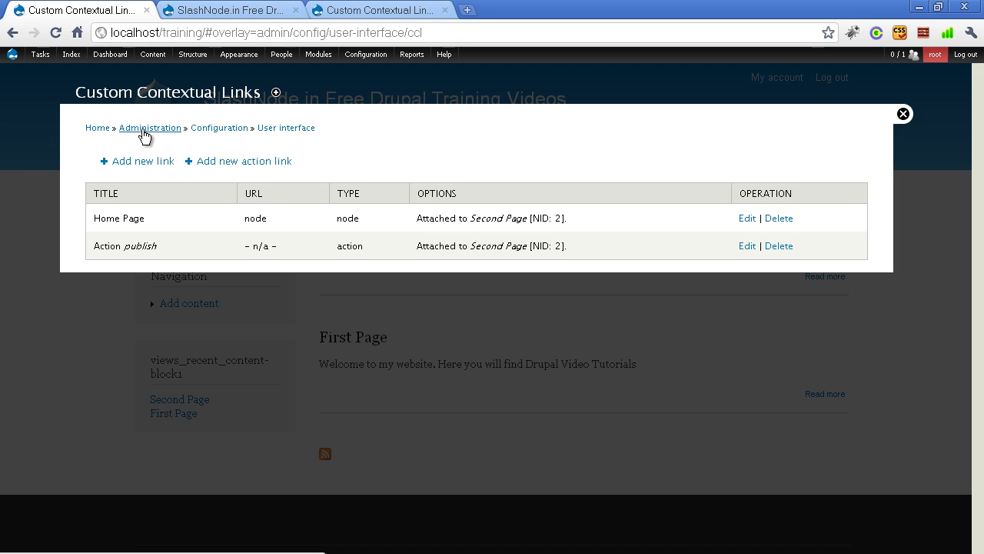
# Start another new custom contextual link with the title Home Page and the URL node.
pyautogui.click(134, 163)
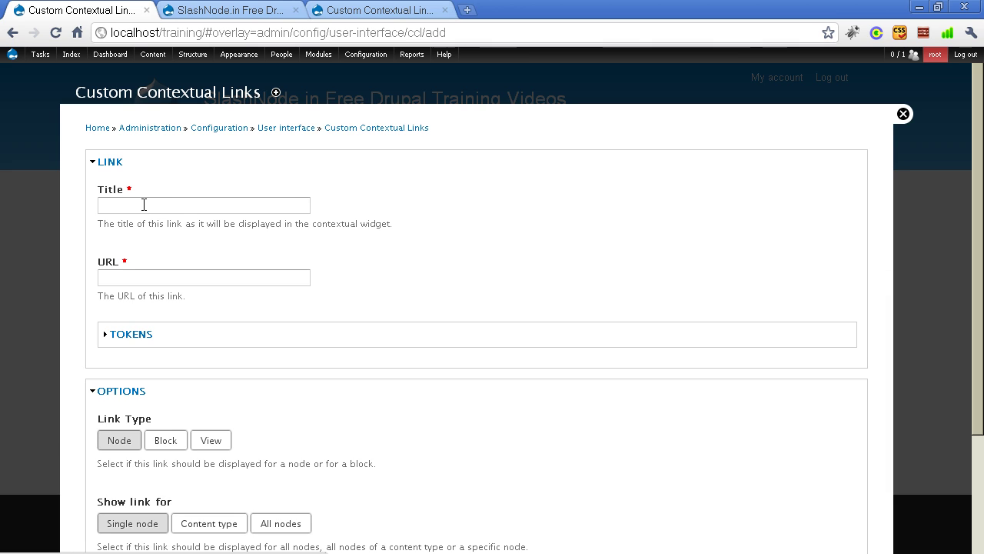
pyautogui.click(144, 205)
pyautogui.write('Home Page')
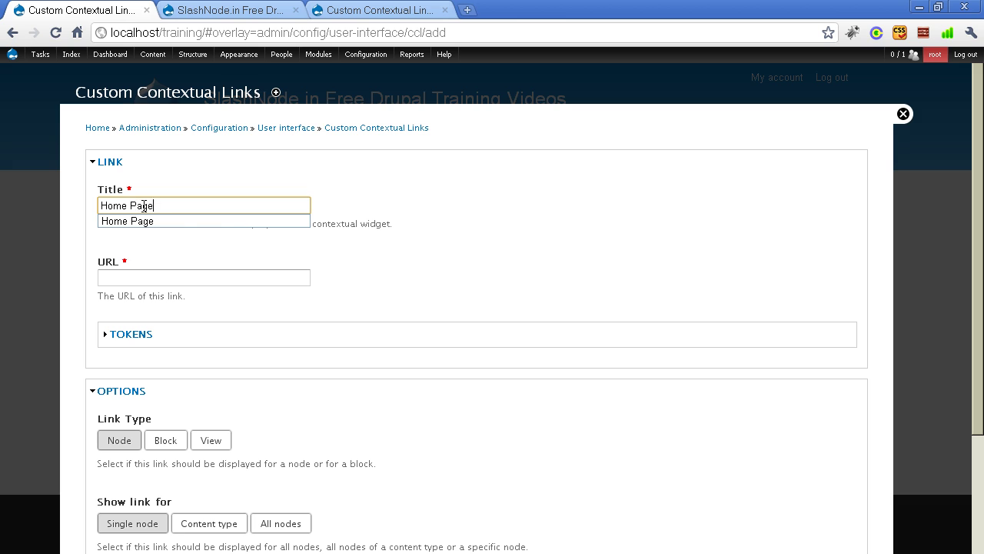
pyautogui.press('Tab')
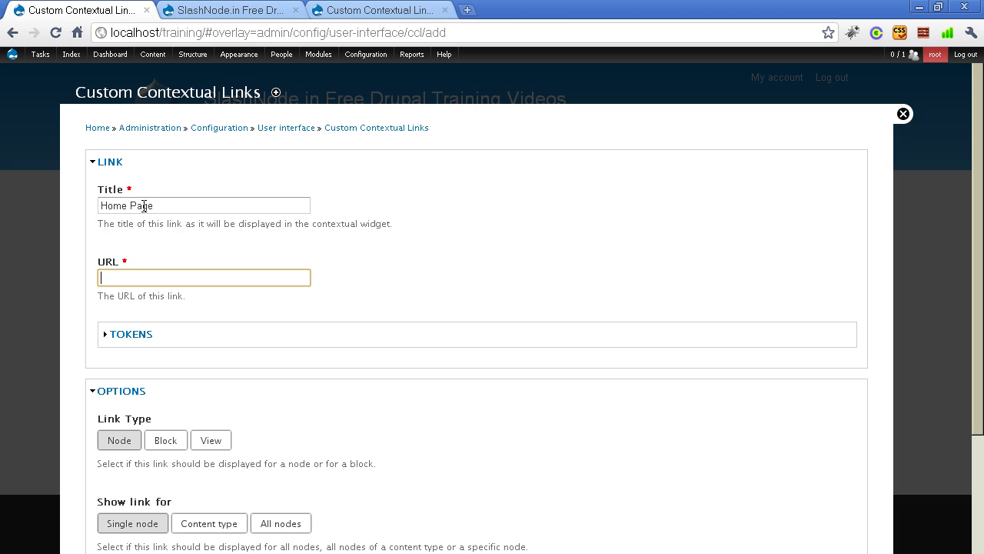
pyautogui.write('node')
pyautogui.press('Tab')
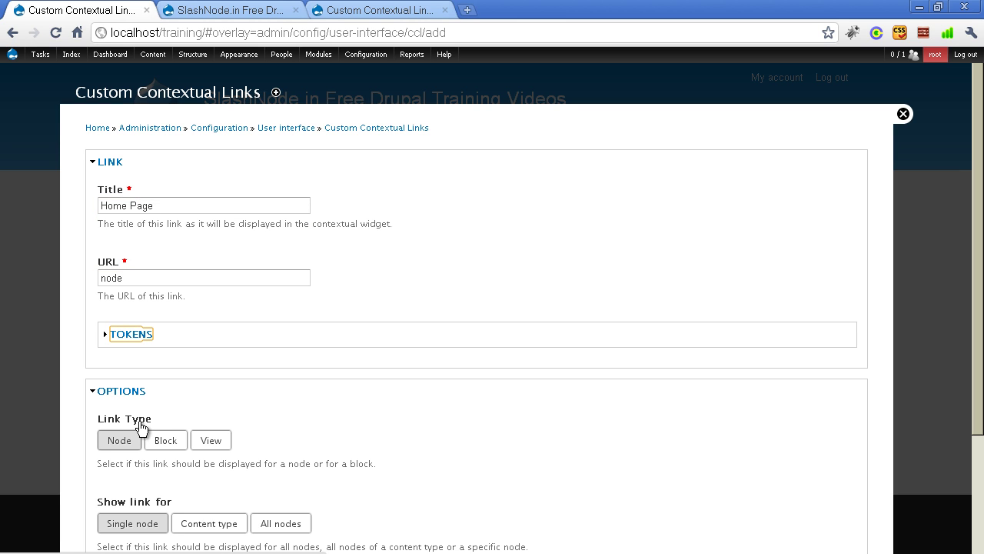
# Set the link type to Block and choose the Navigation block instead of adding the link to all blocks.
pyautogui.click(164, 443)
pyautogui.scroll(-2, 615, 392)
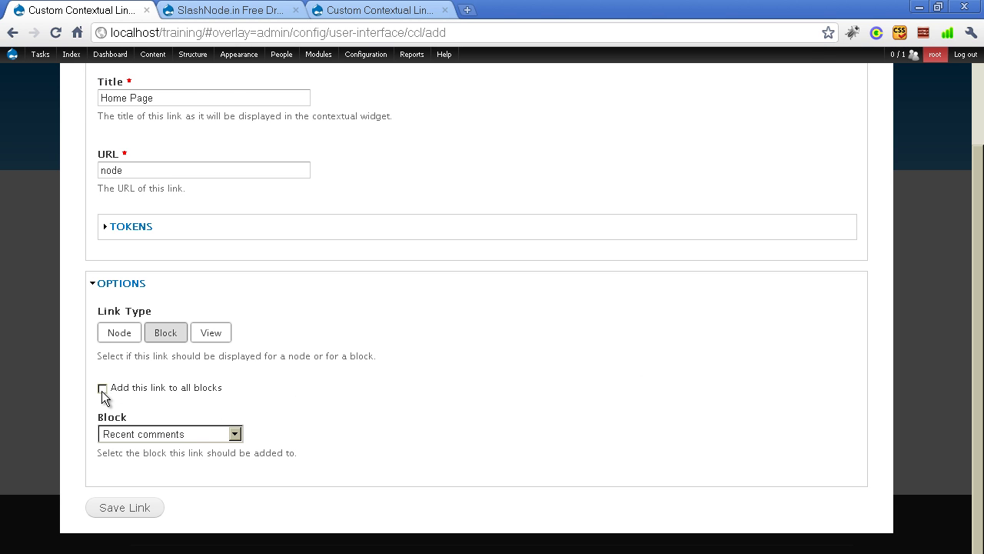
pyautogui.click(102, 389)
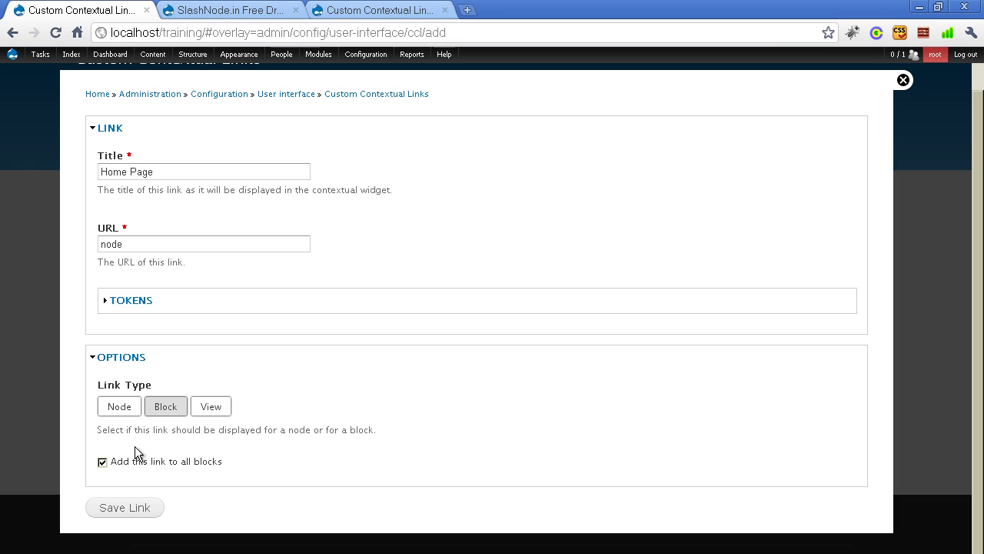
pyautogui.click(103, 460)
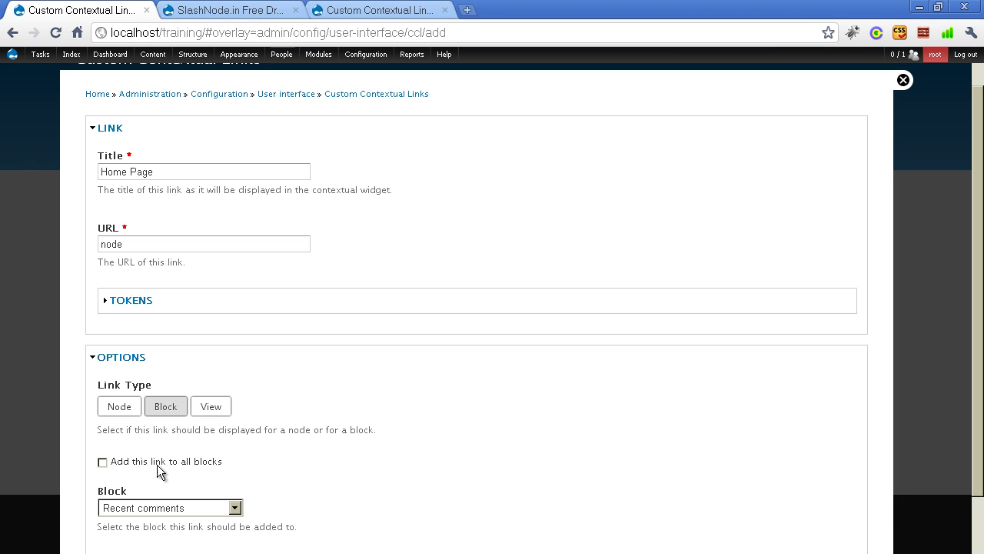
pyautogui.click(146, 507)
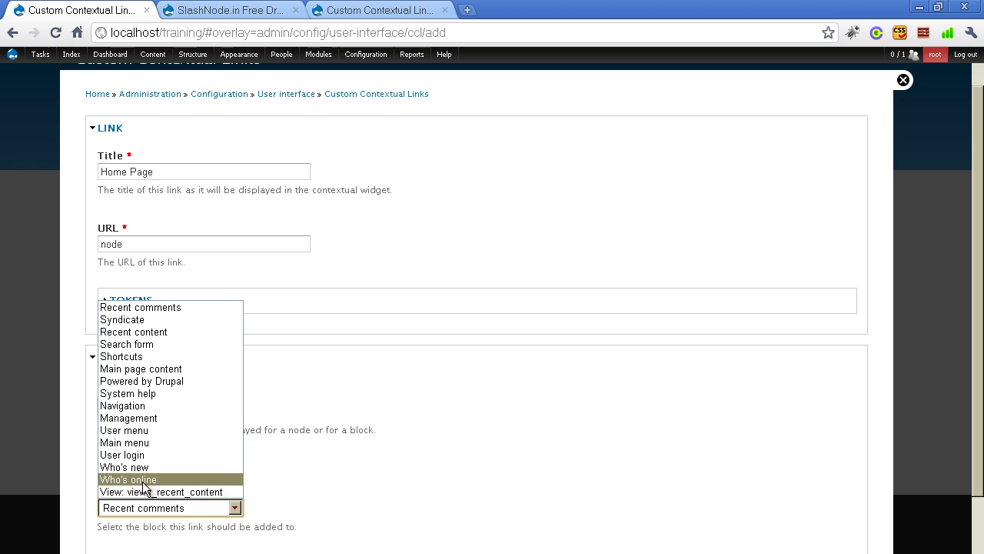
pyautogui.click(133, 407)
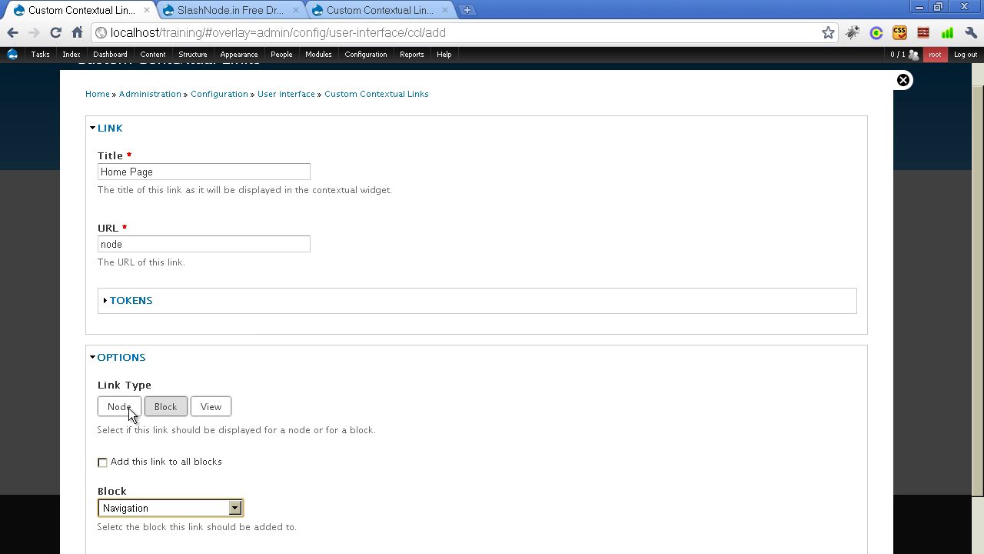
# Check the Navigation block on the front page in its browser tab, and save the new link in the configuration tab.
pyautogui.click(227, 10)
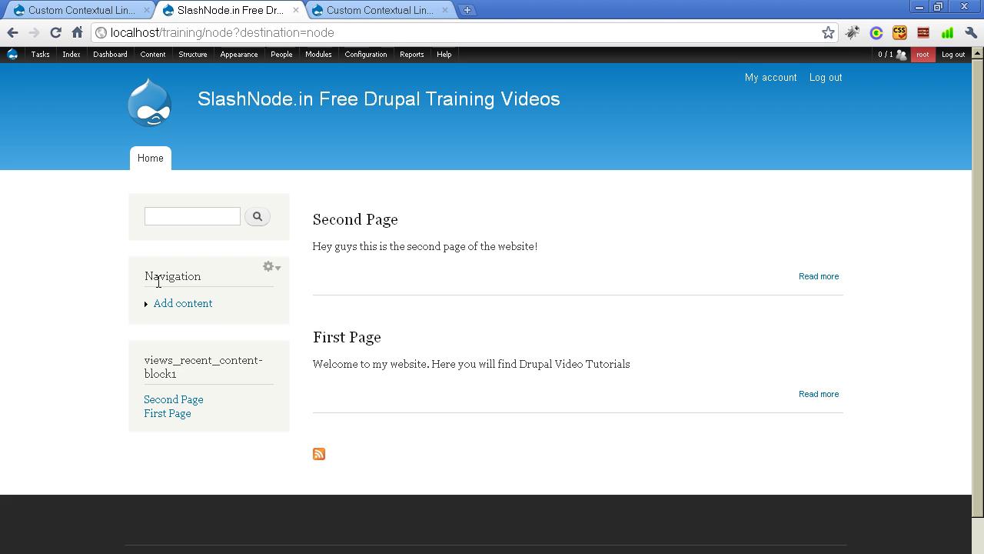
pyautogui.doubleClick(159, 277)
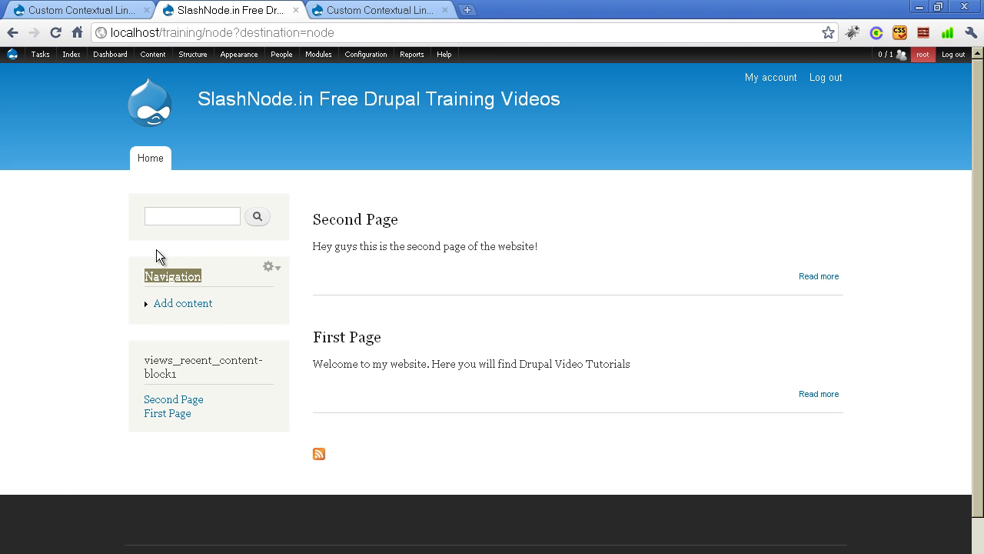
pyautogui.click(122, 11)
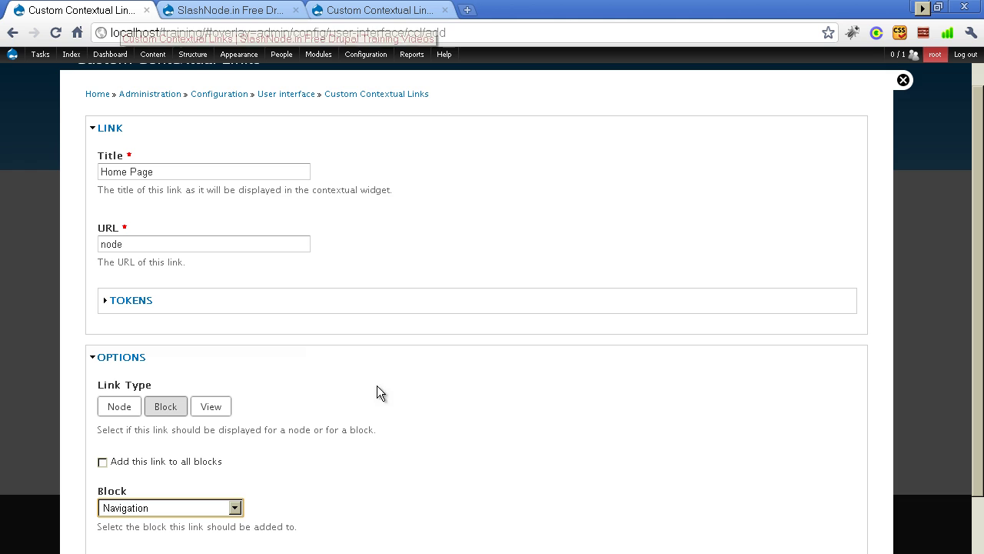
pyautogui.scroll(-2, 335, 429)
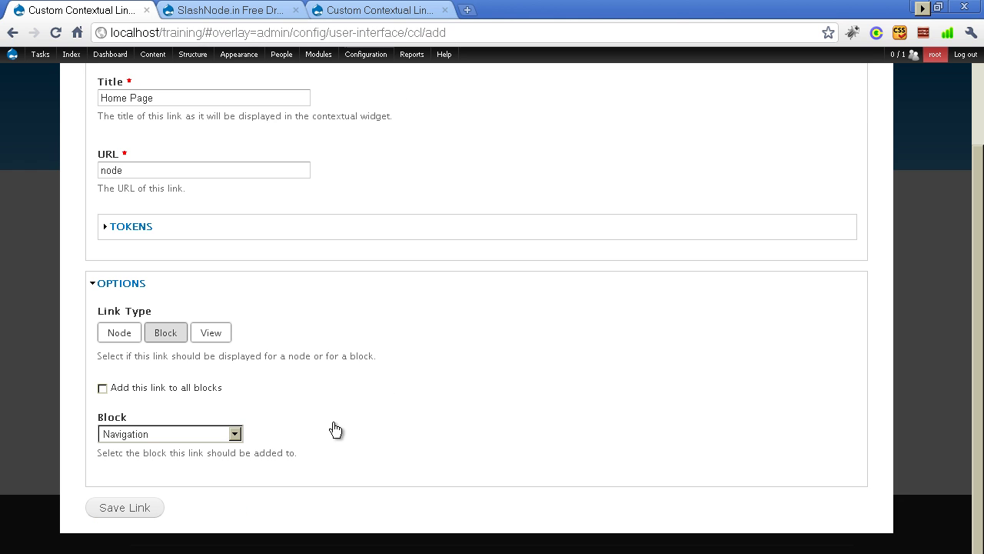
pyautogui.click(127, 514)
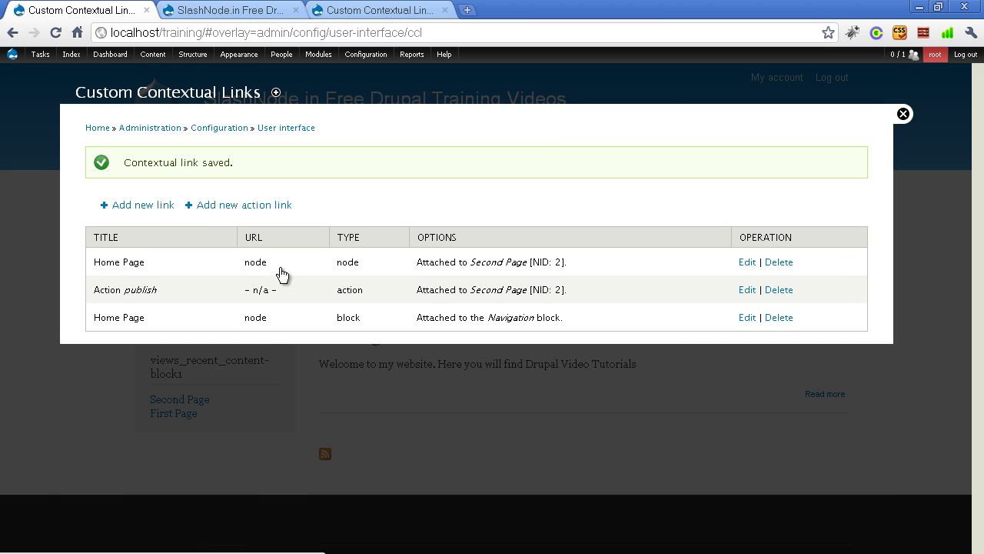
# Start another custom contextual link with the title Home Page, the URL node and the link type View.
pyautogui.click(152, 209)
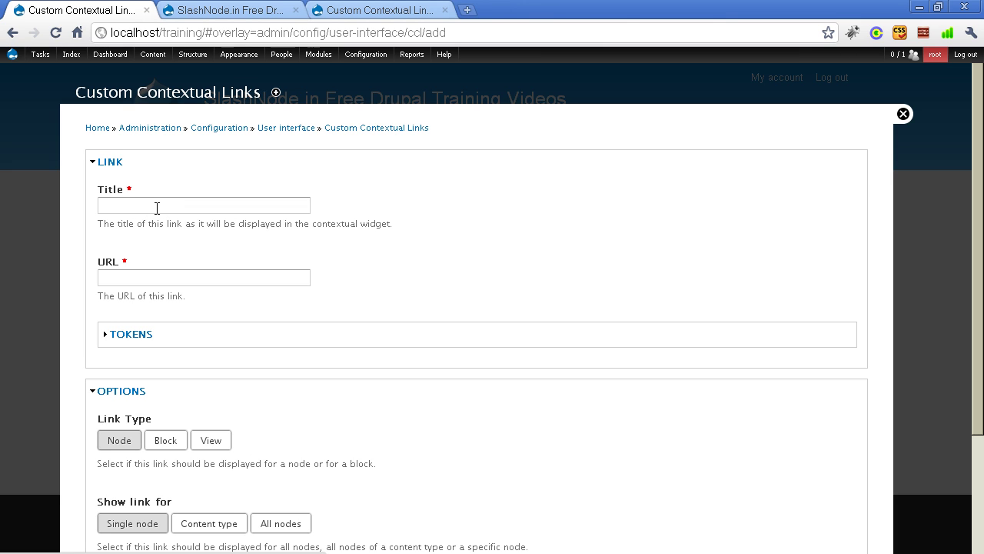
pyautogui.click(157, 206)
pyautogui.write('Home Page')
pyautogui.press('Tab')
pyautogui.write('node')
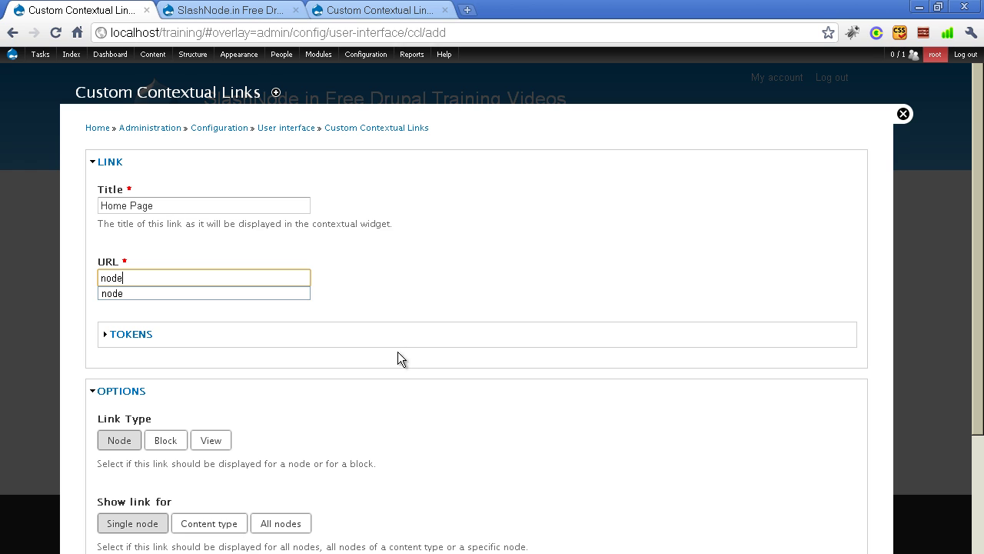
pyautogui.scroll(-1, 421, 368)
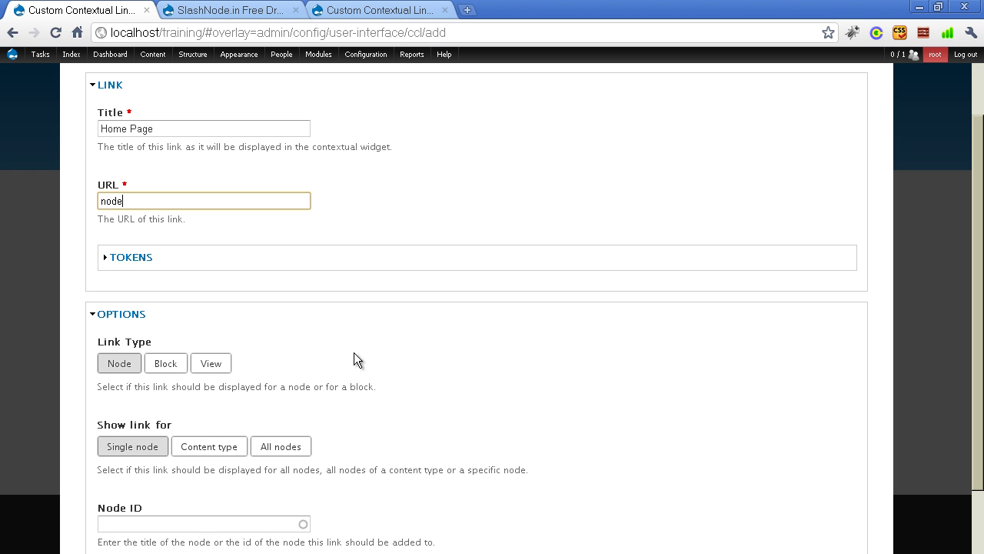
pyautogui.click(213, 367)
pyautogui.scroll(-1, 358, 329)
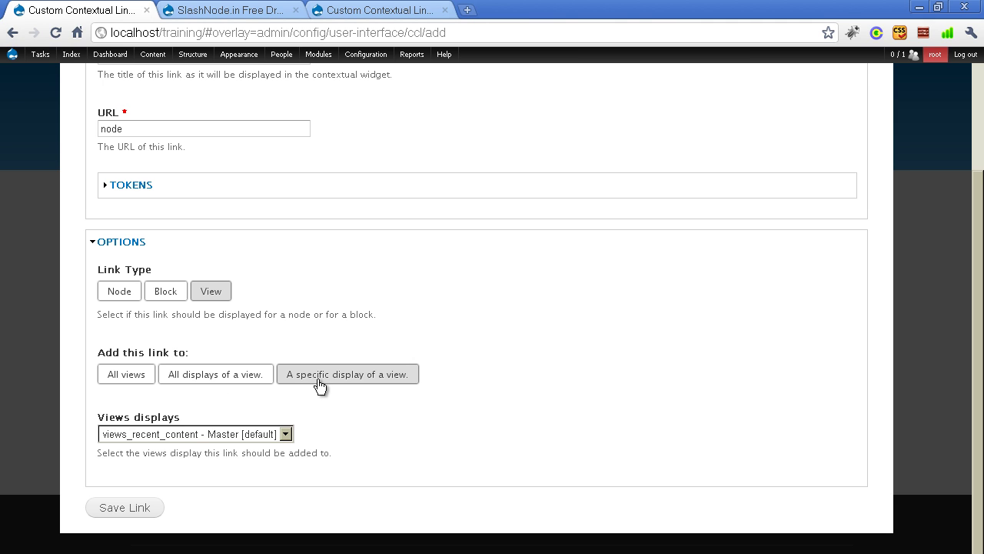
# Try out the choices for adding the link to all displays of a view and to all views.
pyautogui.click(248, 439)
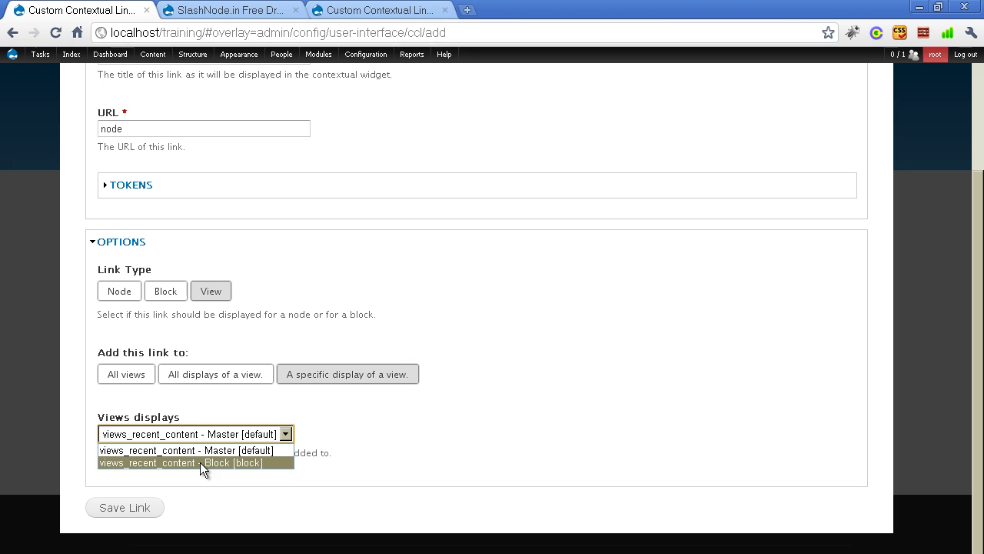
pyautogui.click(220, 384)
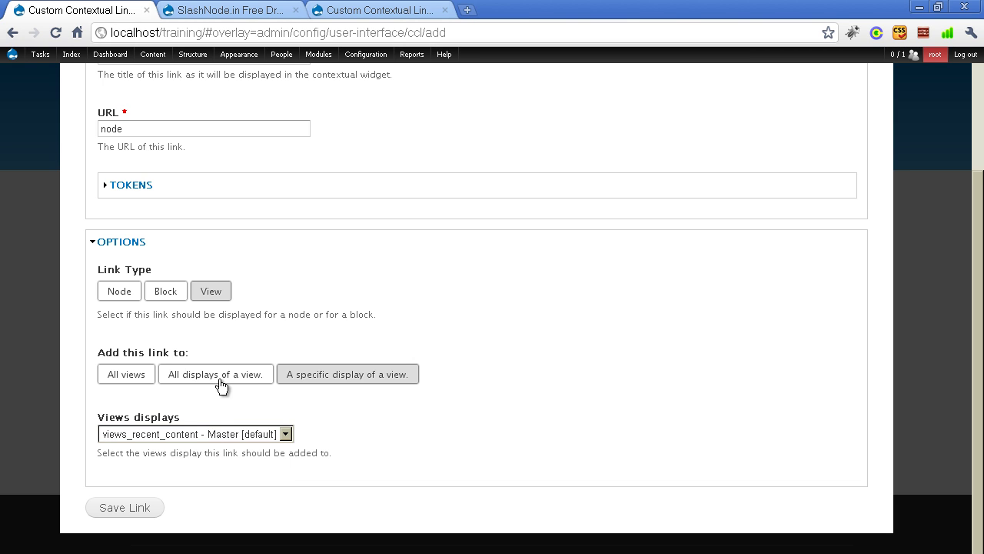
pyautogui.click(219, 384)
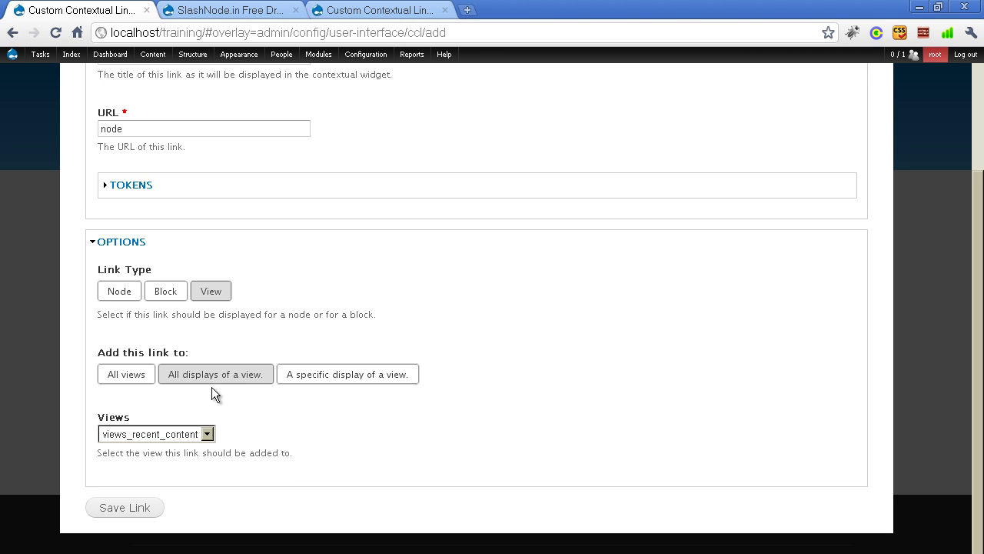
pyautogui.click(193, 436)
pyautogui.click(193, 436)
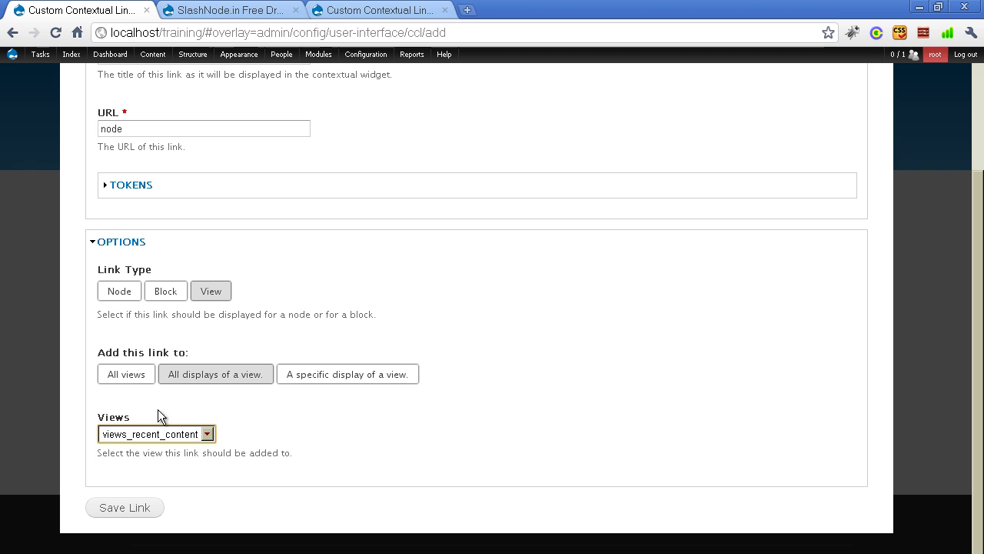
pyautogui.click(121, 375)
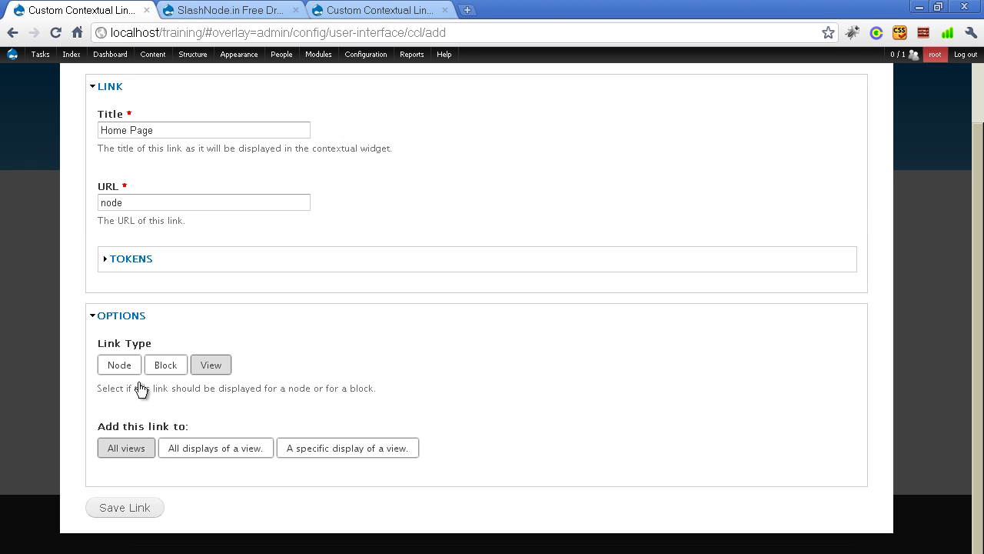
# Attach the link to the specific view display views_recent_content - Block [block] and save the link.
pyautogui.click(342, 446)
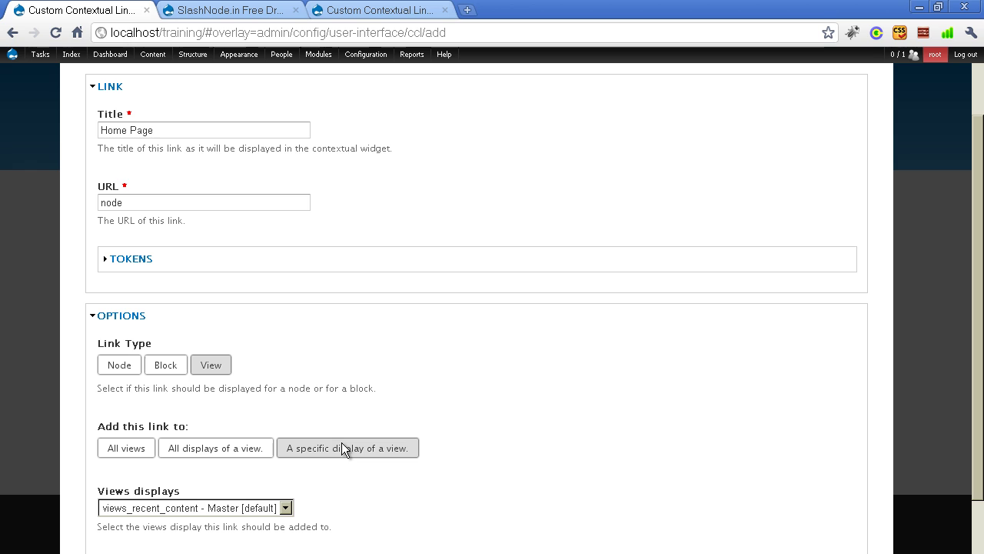
pyautogui.click(208, 509)
pyautogui.click(194, 544)
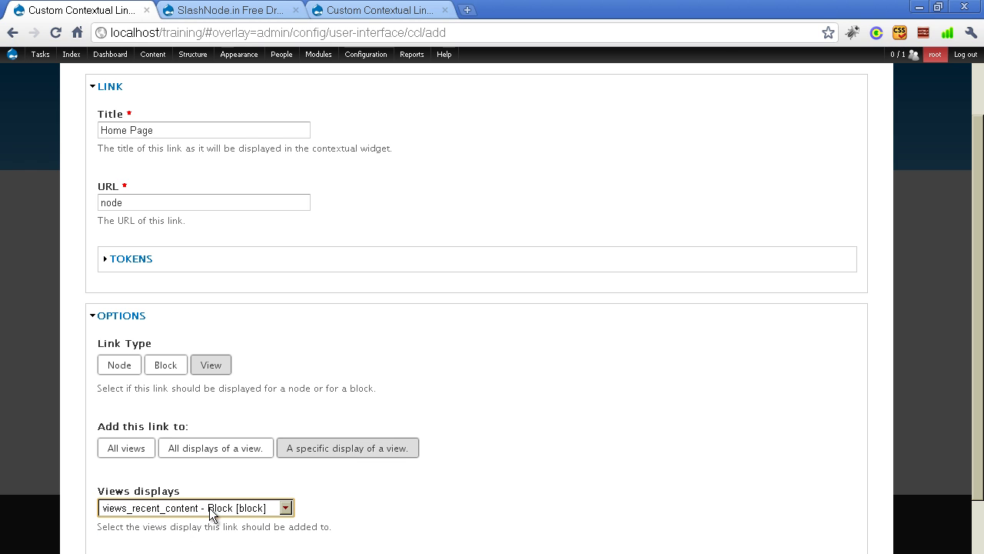
pyautogui.scroll(-2, 495, 397)
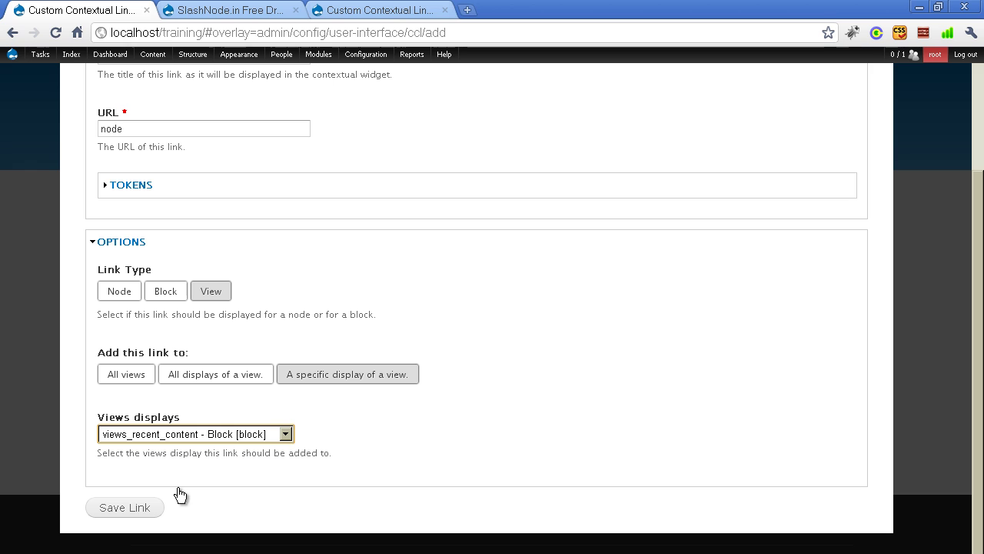
pyautogui.click(132, 510)
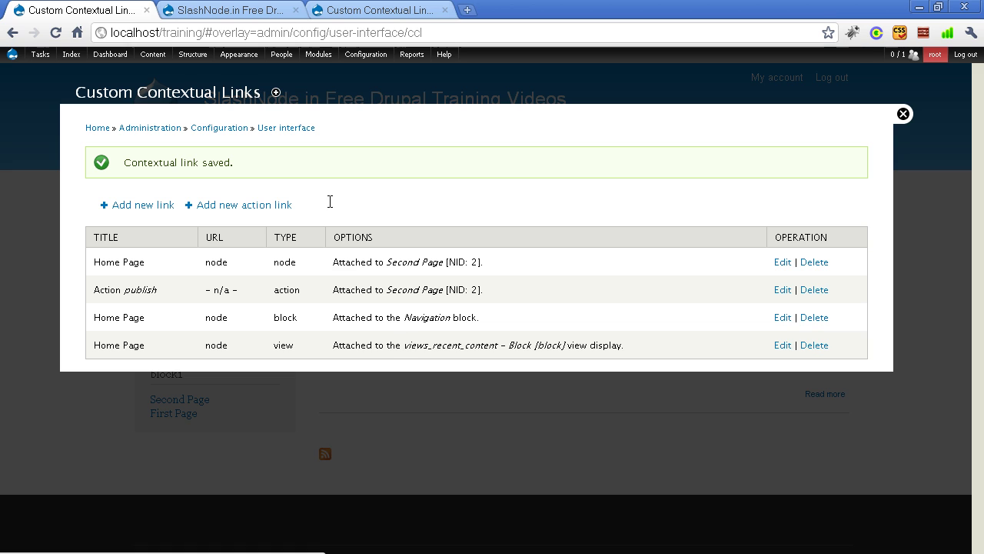
# Reload the front page in its browser tab and examine the contextual menus of the Navigation and views_recent_content blocks.
pyautogui.click(213, 10)
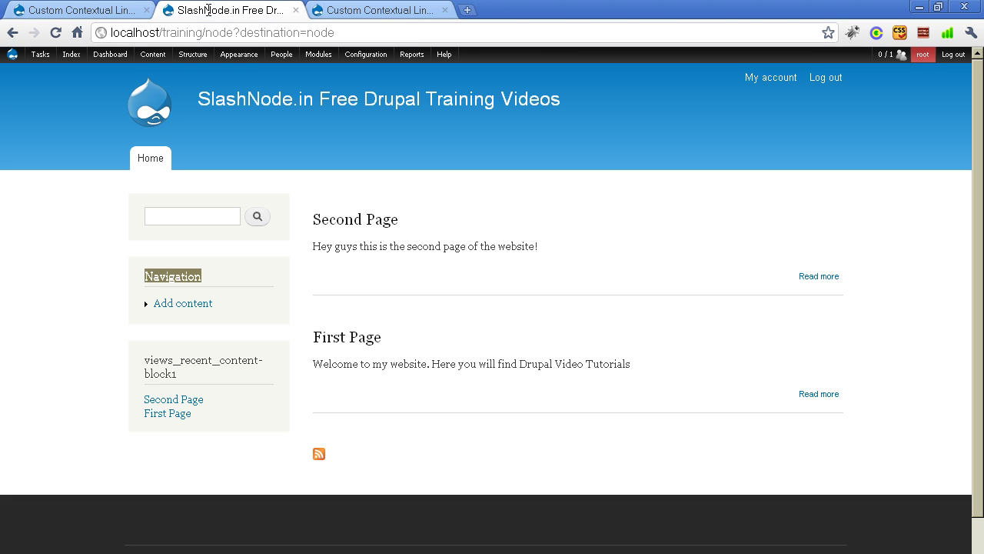
pyautogui.moveTo(251, 63)
pyautogui.click(273, 90)
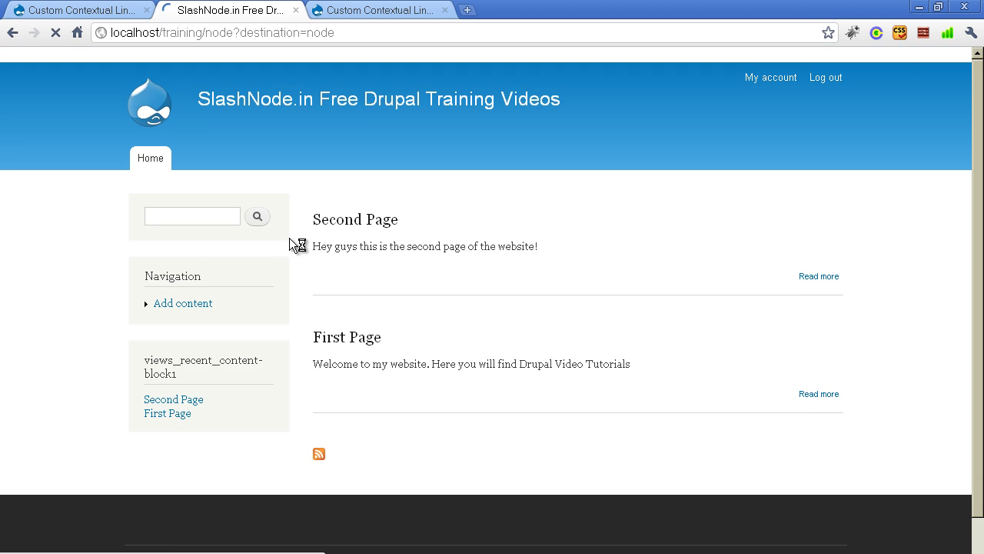
pyautogui.moveTo(286, 270)
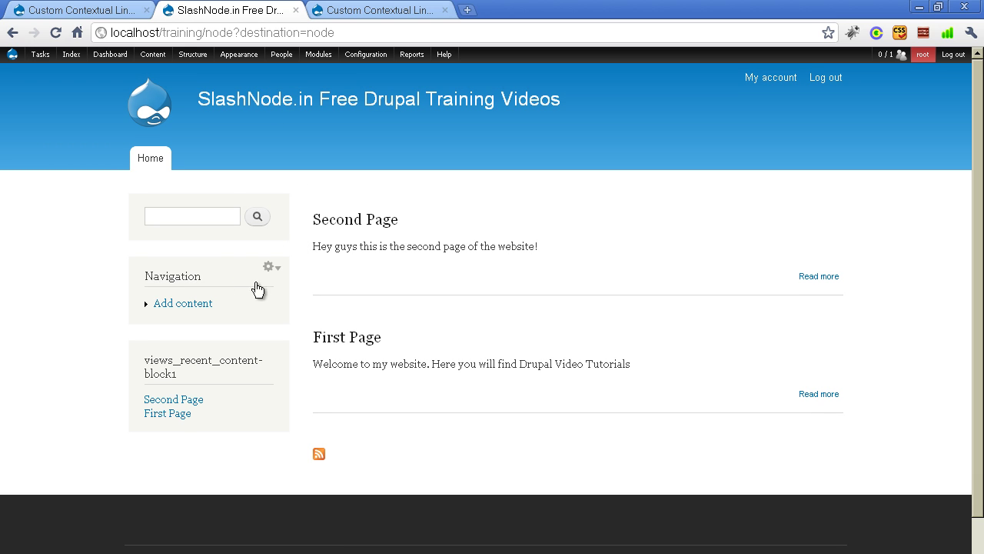
pyautogui.click(275, 268)
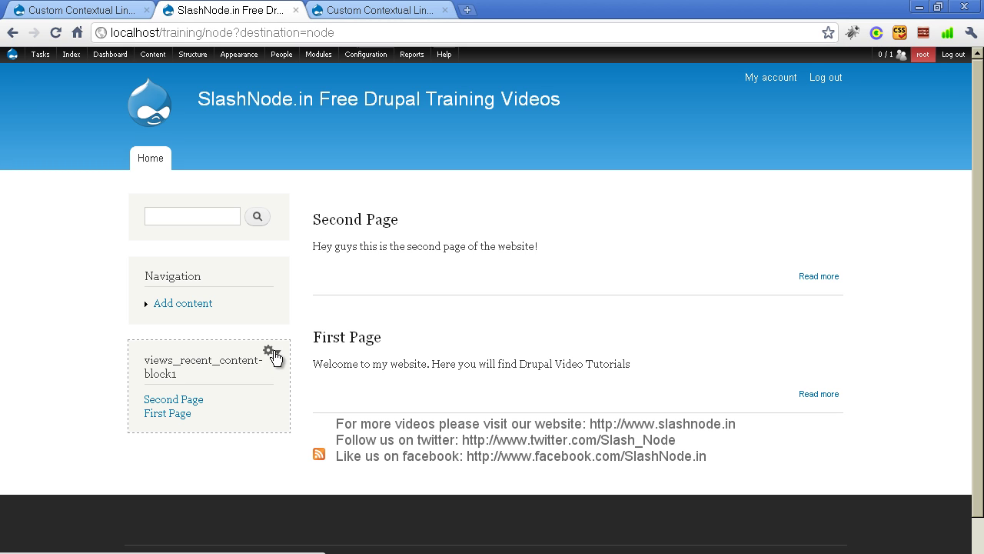
pyautogui.click(269, 355)
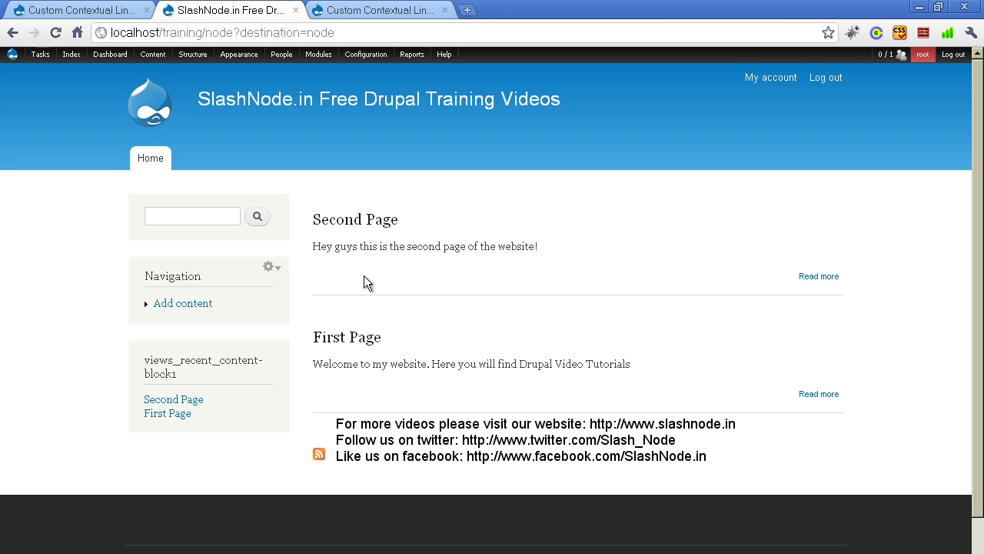
pyautogui.moveTo(365, 275)
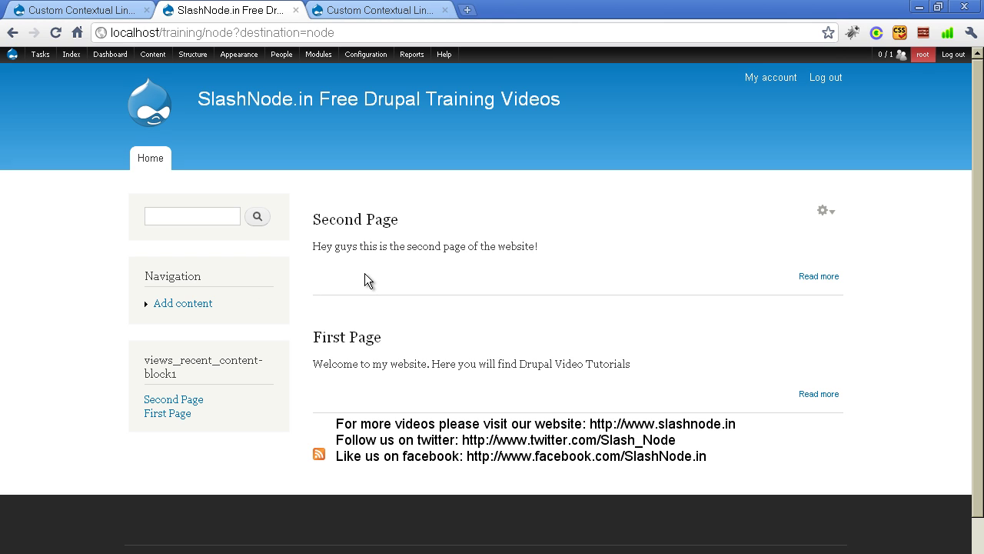